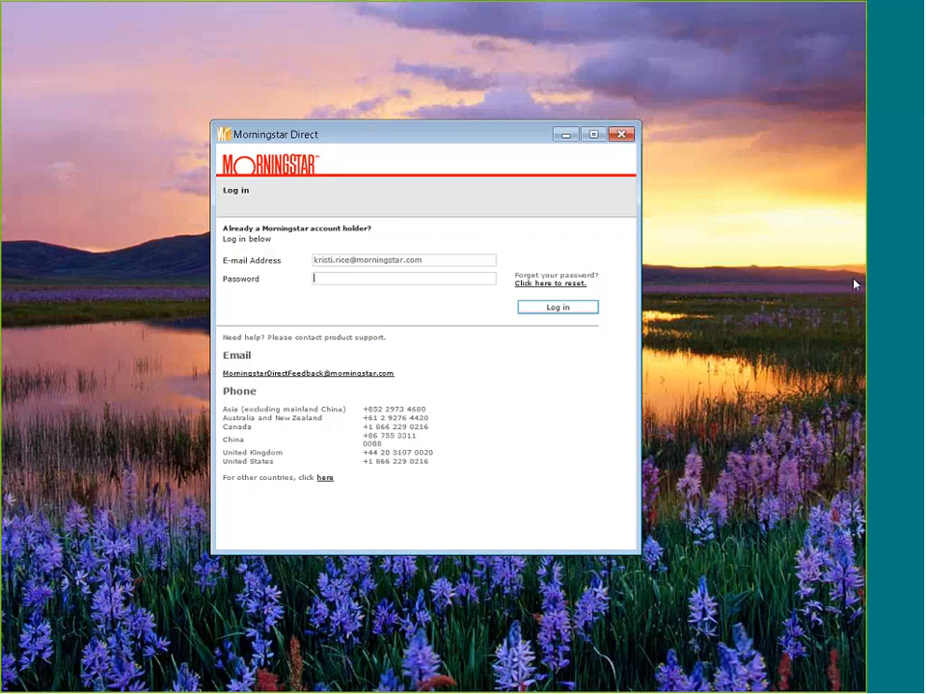
- Log in to Morningstar Direct and open My Lists among the workspace's investment lists
key(Return)
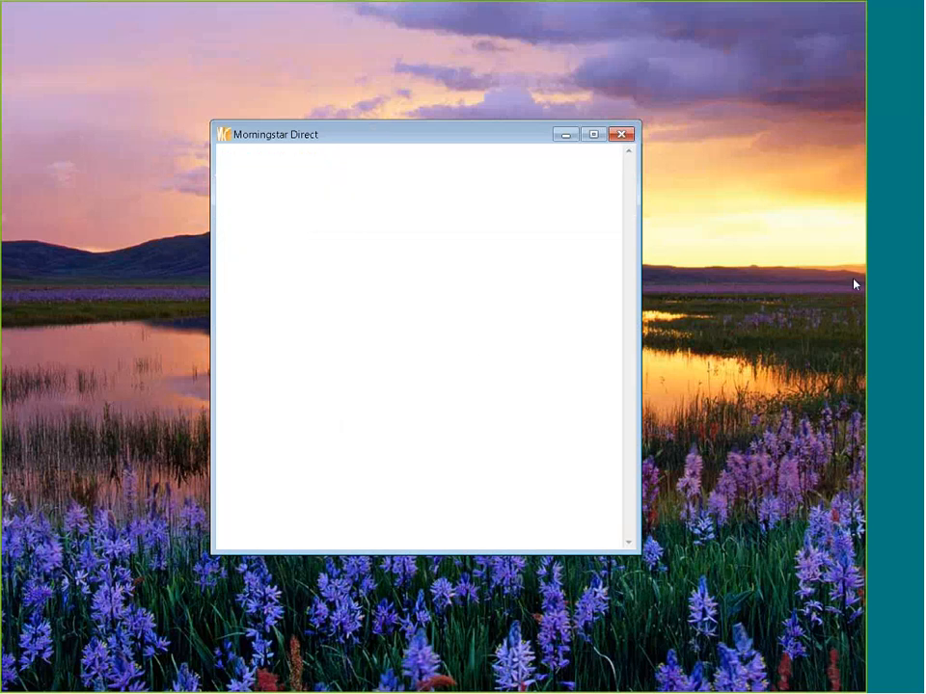
click(493, 350)
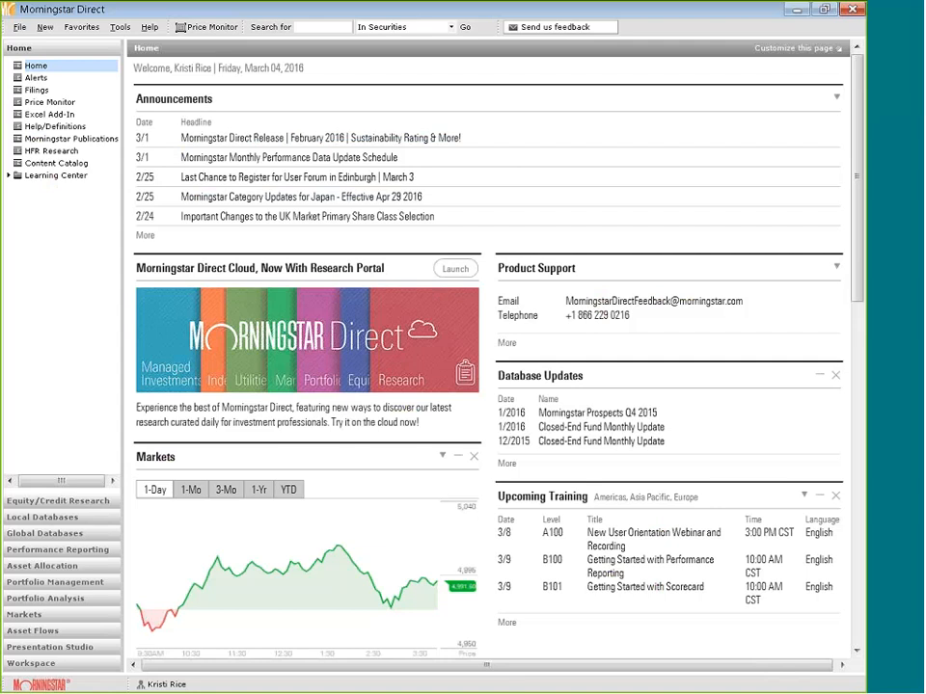
click(103, 666)
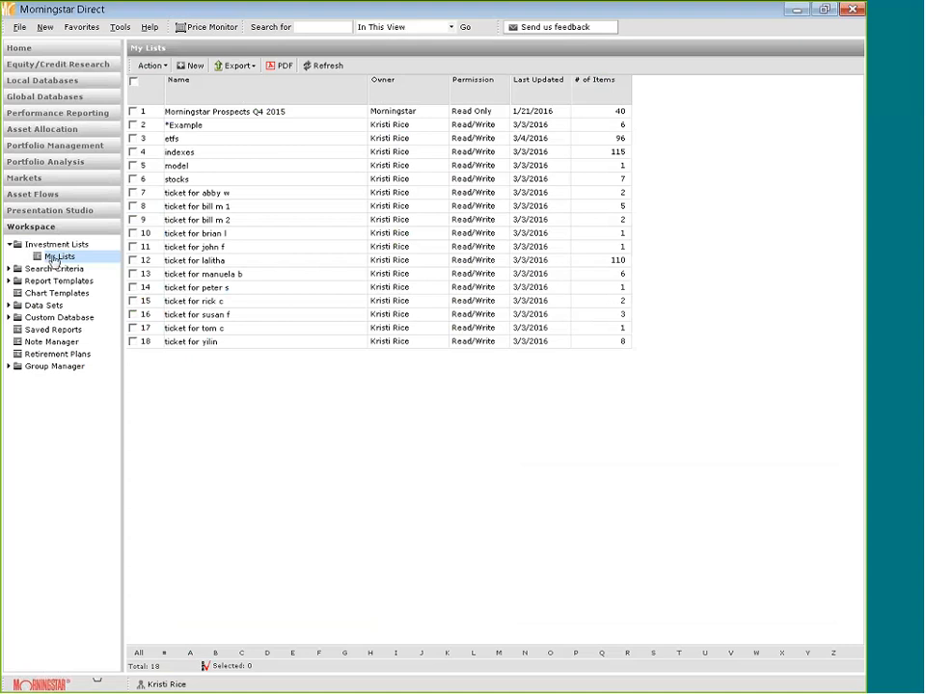
- Create a new investment list and choose to select its holdings as multiple investments
click(189, 67)
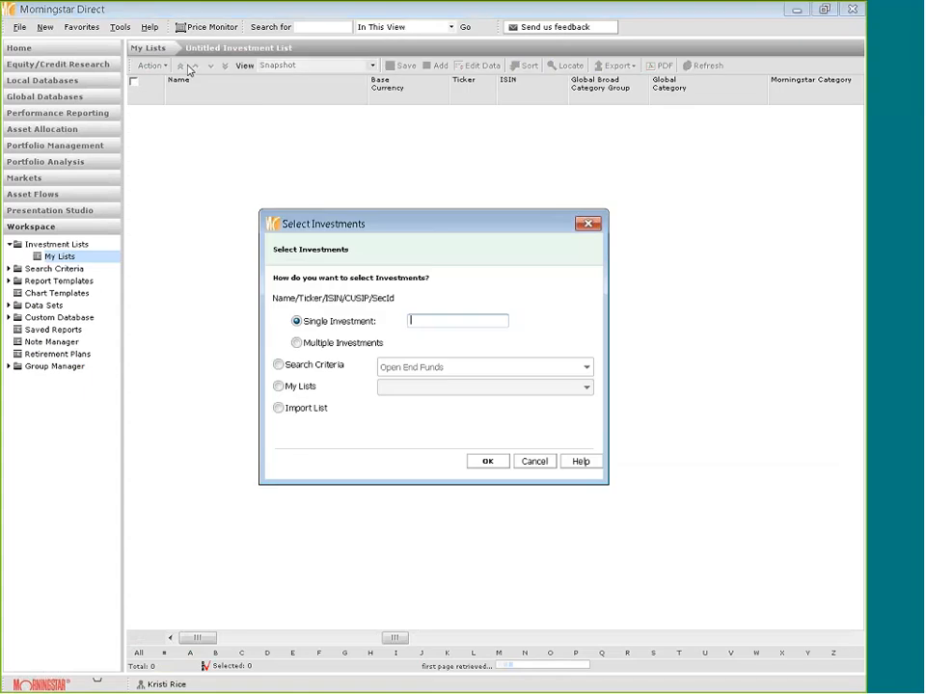
click(340, 348)
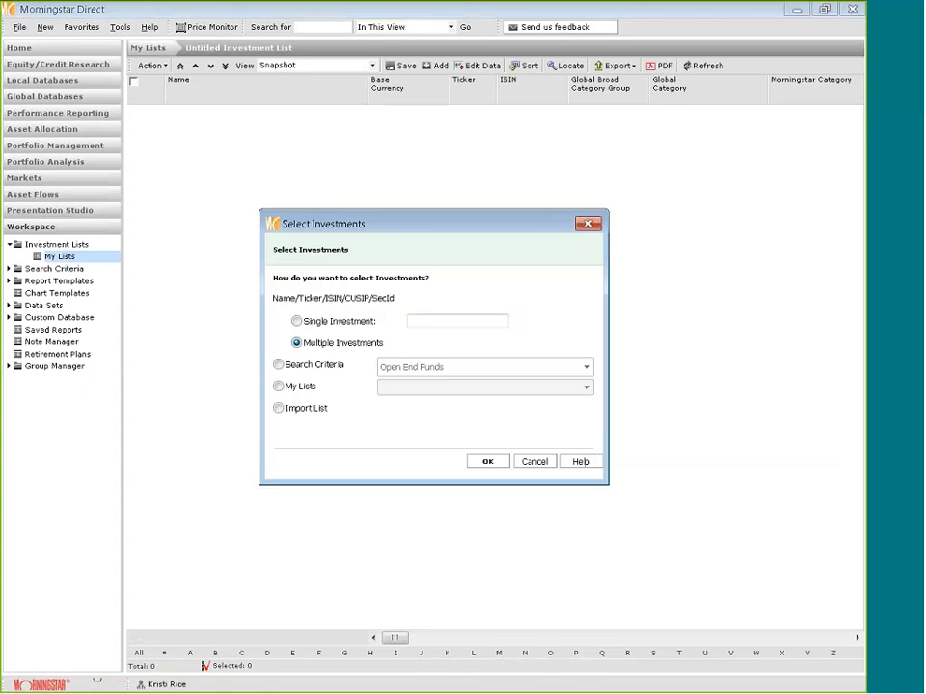
click(502, 462)
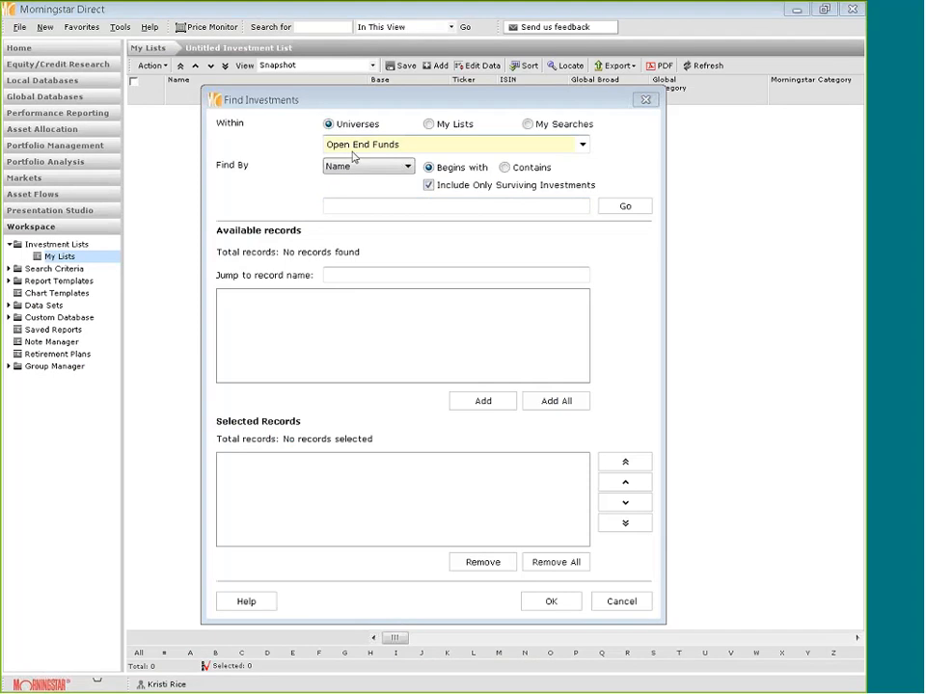
- Set the investment search to the Stocks universe and find records by Ticker
click(439, 146)
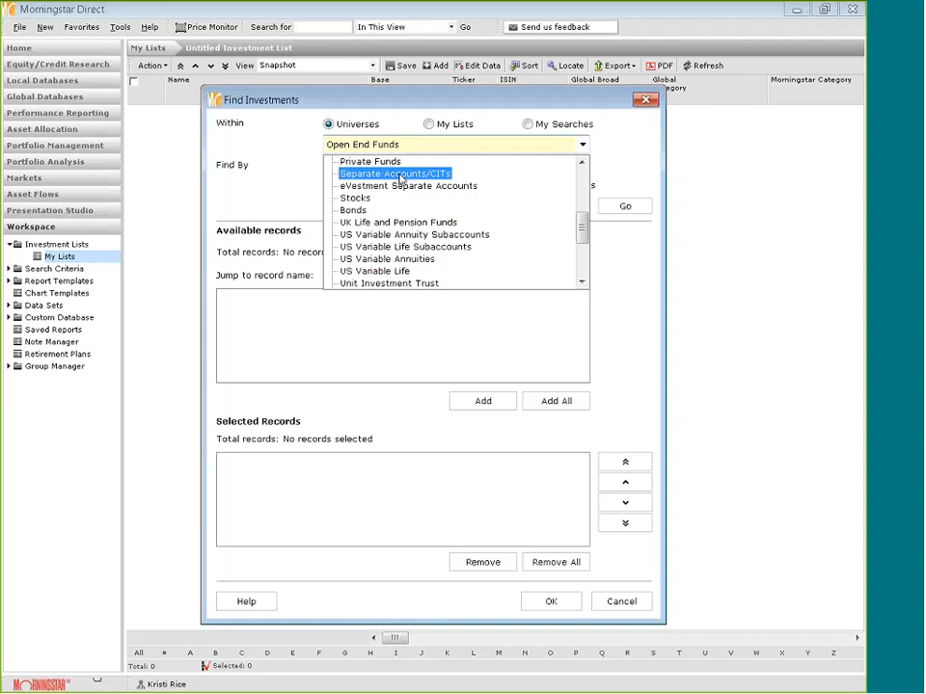
click(363, 199)
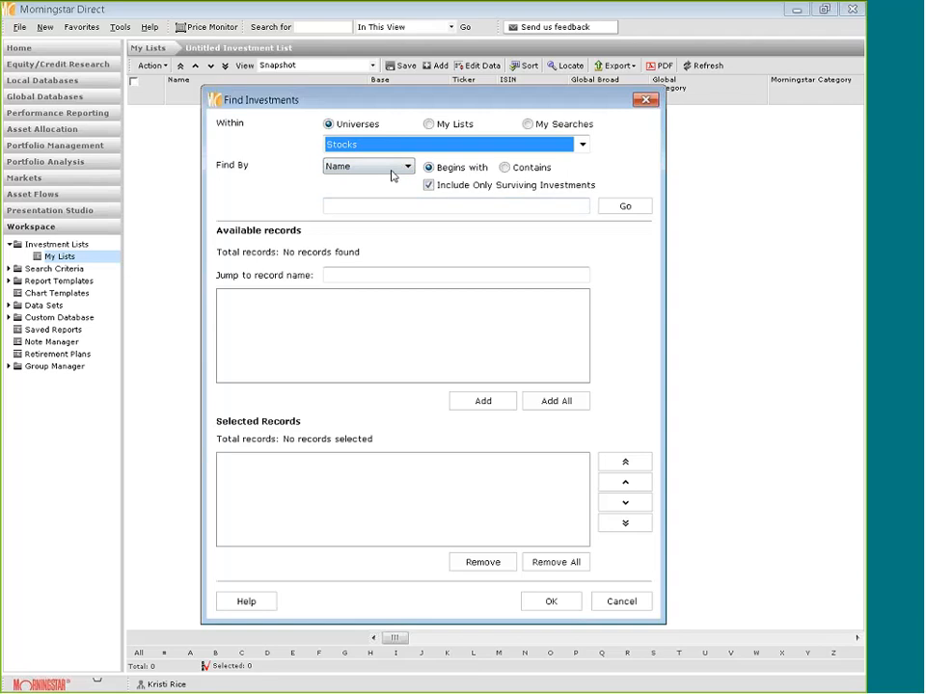
click(393, 175)
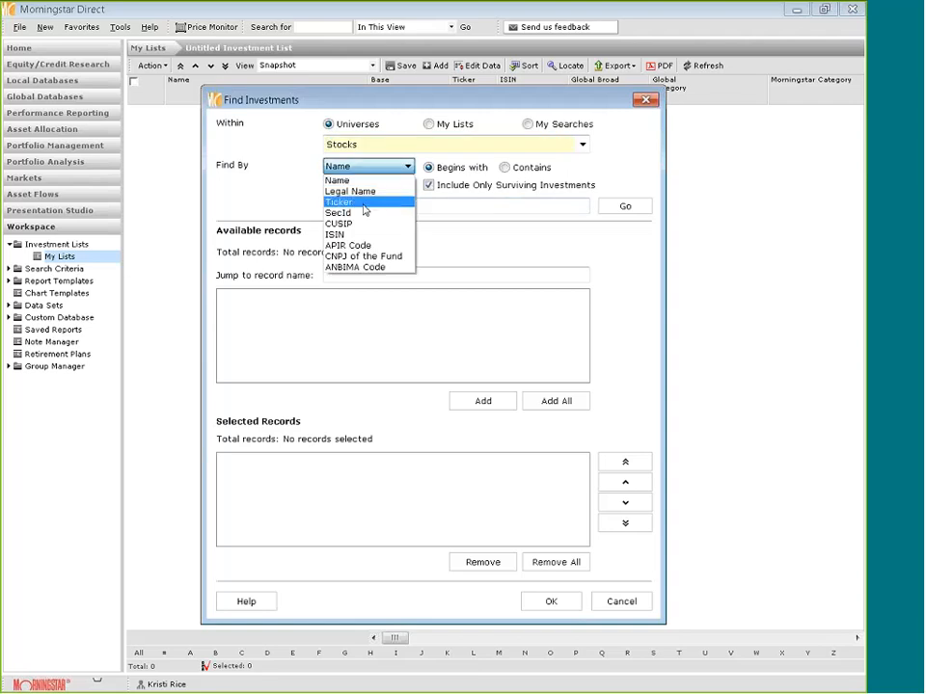
click(359, 202)
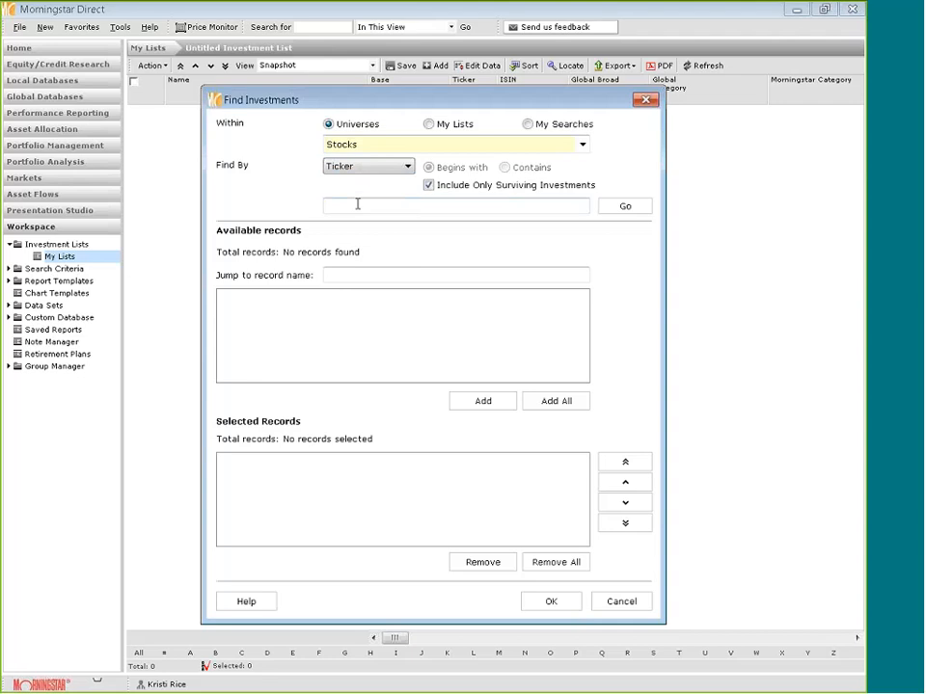
- Find the ticker aapl and add the Apple Inc (USD,XNAS) record to the selection
click(357, 204)
text(aapl)
key(Return)
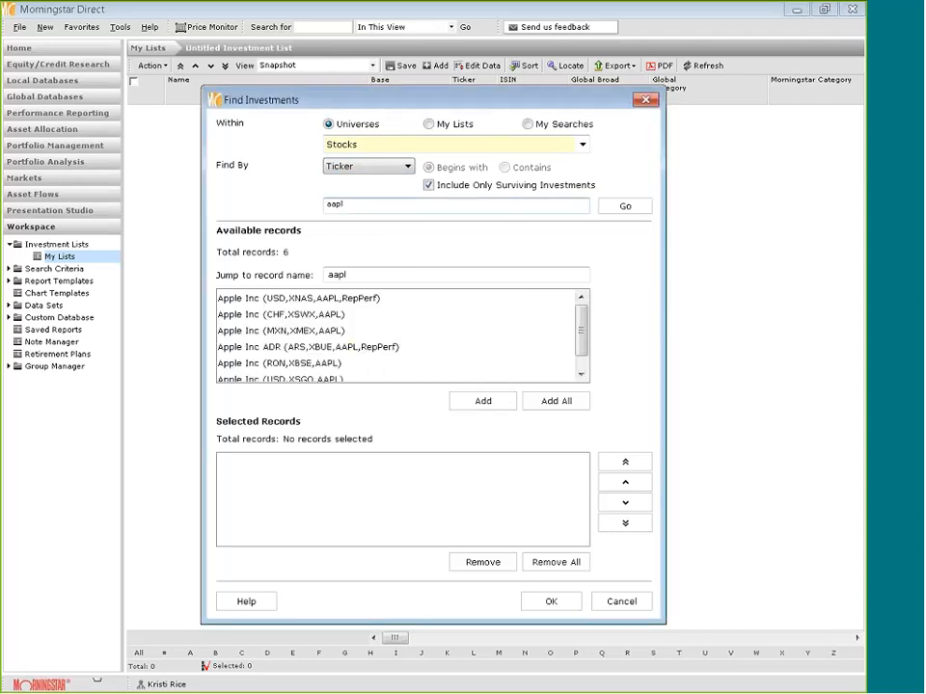
click(339, 304)
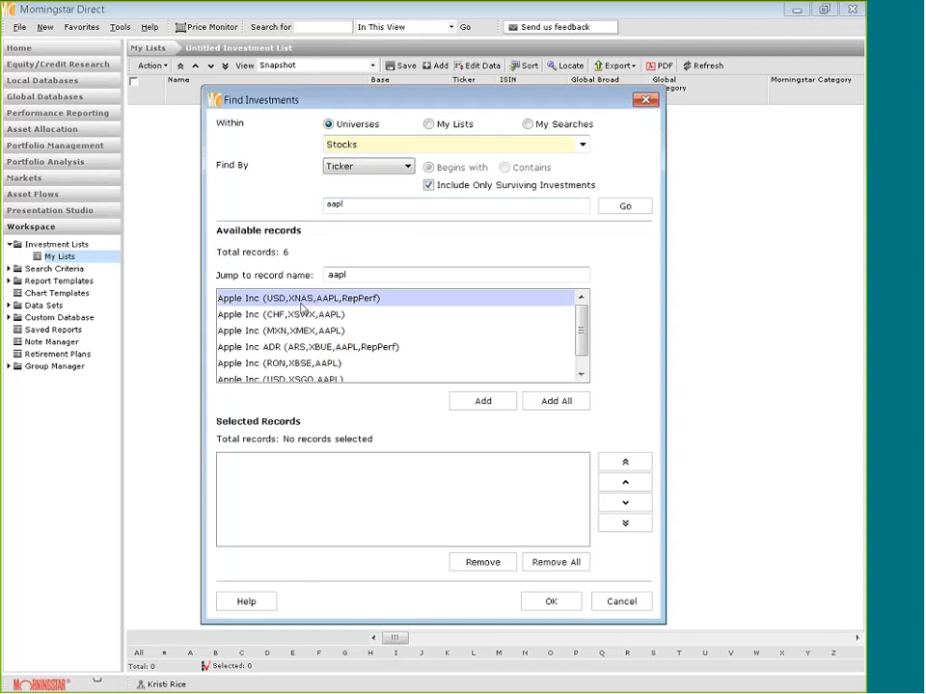
click(483, 401)
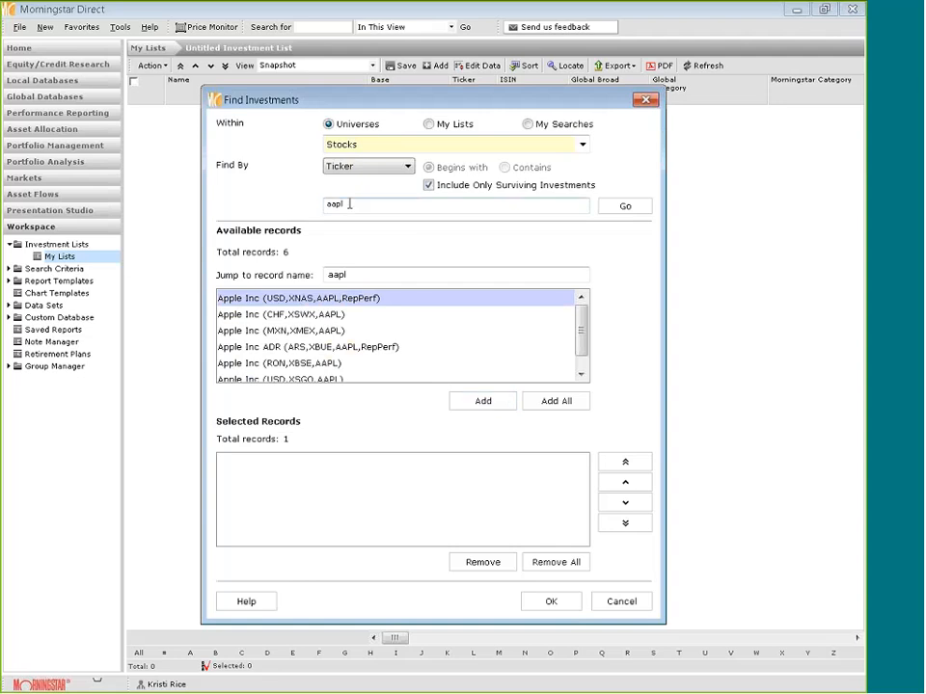
- Find the tickers pfe and axp and add Pfizer Inc and American Express Co, both the USD,XNYS records
drag(347, 204, 256, 200)
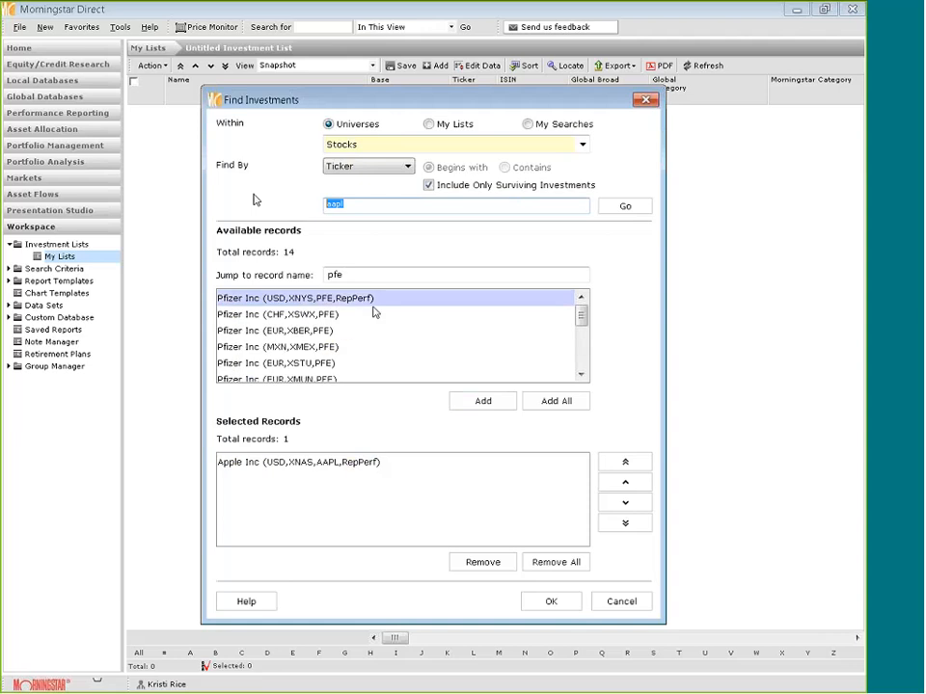
text(pfe)
drag(353, 206, 295, 200)
text(axp)
key(Return)
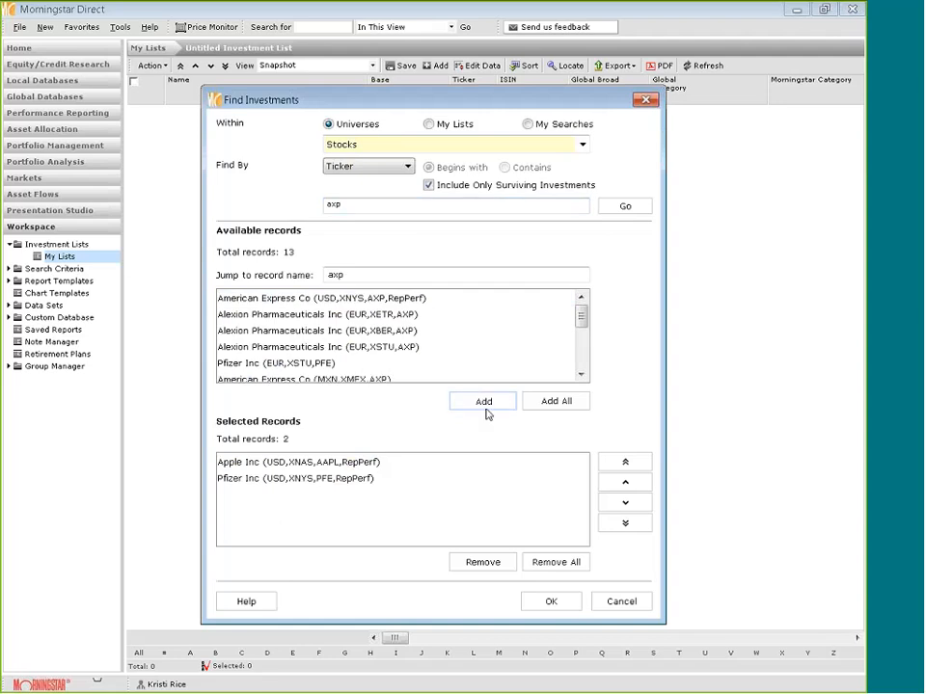
click(484, 402)
- Find the ticker tif and add the Tiffany & Co (USD,XNYS) record to the selection
drag(349, 206, 300, 201)
text(tif)
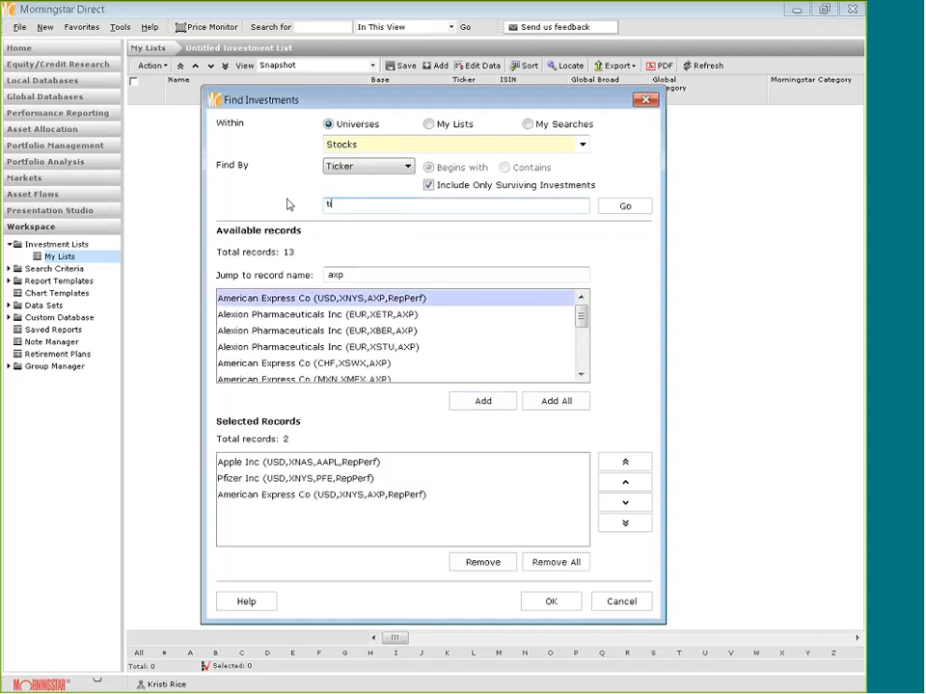
key(Return)
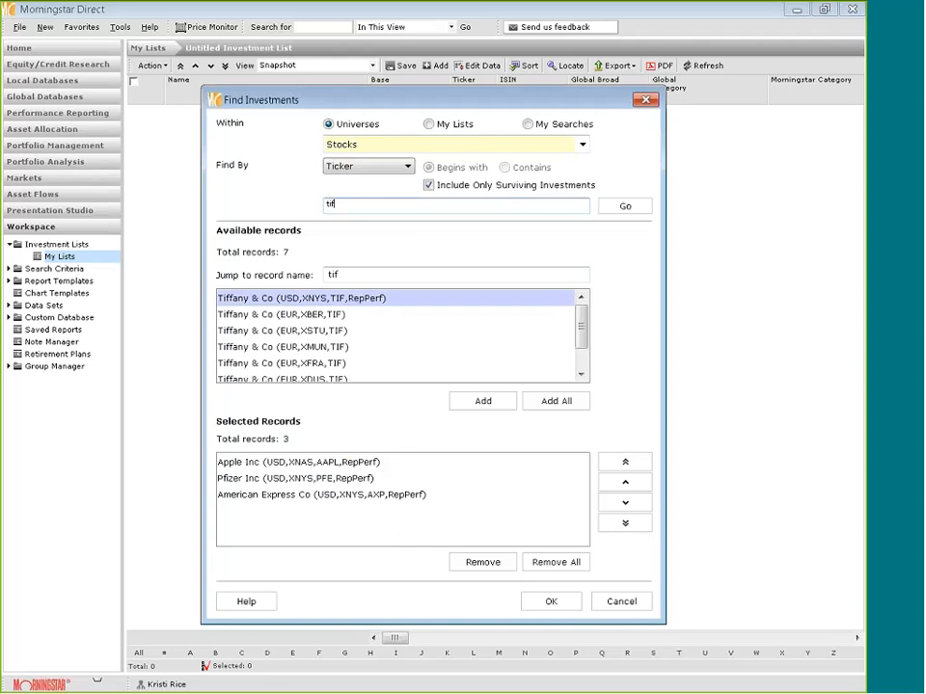
key(Return)
- Find the ticker opy, add Oppenheimer Holdings Inc Class A, and accept the selected records into the list
text(opy)
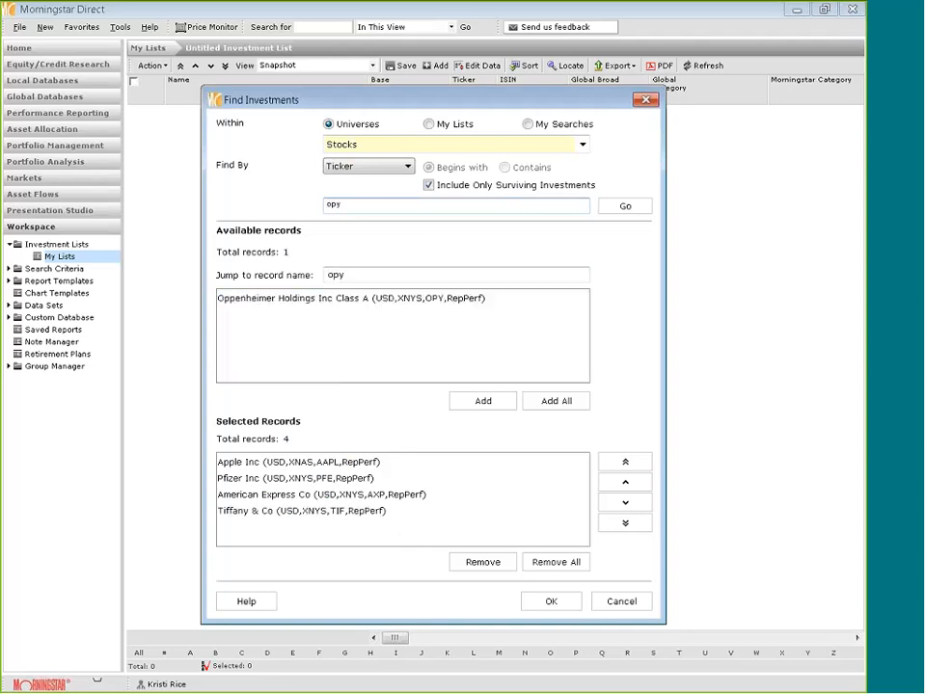
click(405, 299)
click(500, 405)
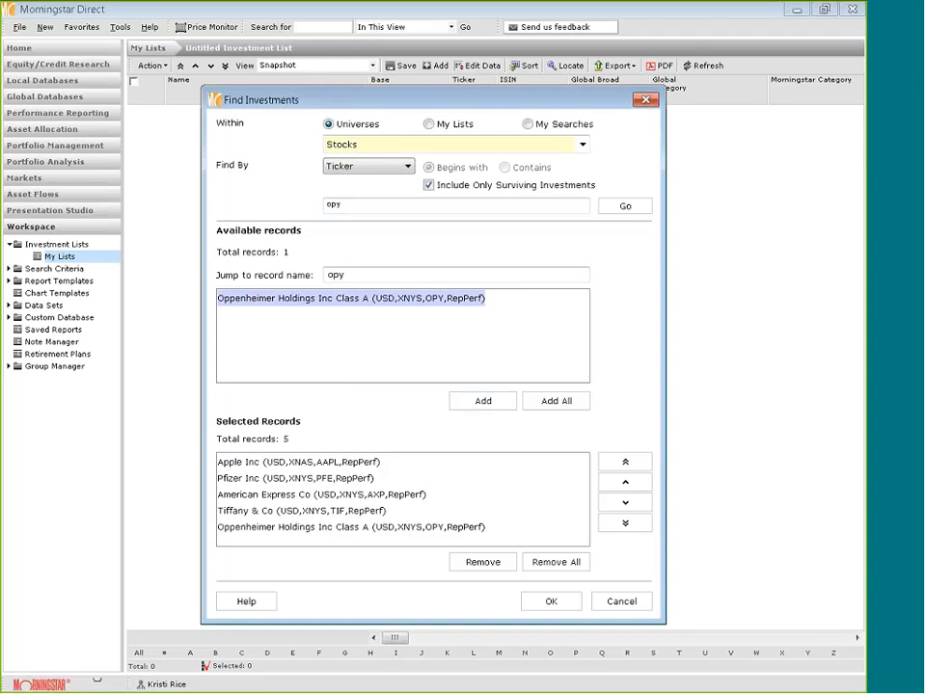
click(542, 602)
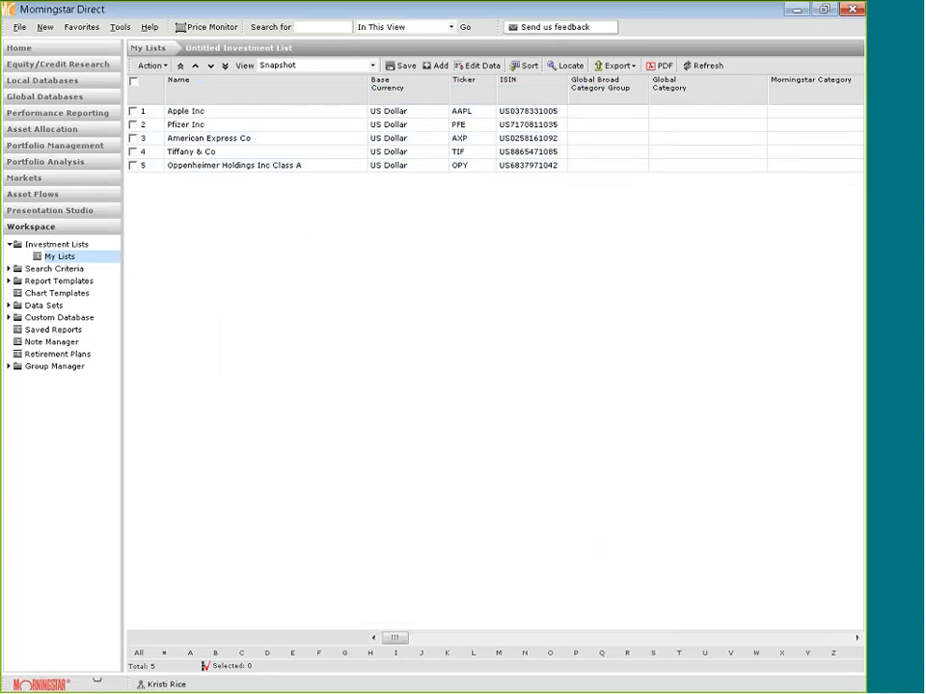
- Show the list in the Returns (Month-End) view and examine the total return columns
click(372, 65)
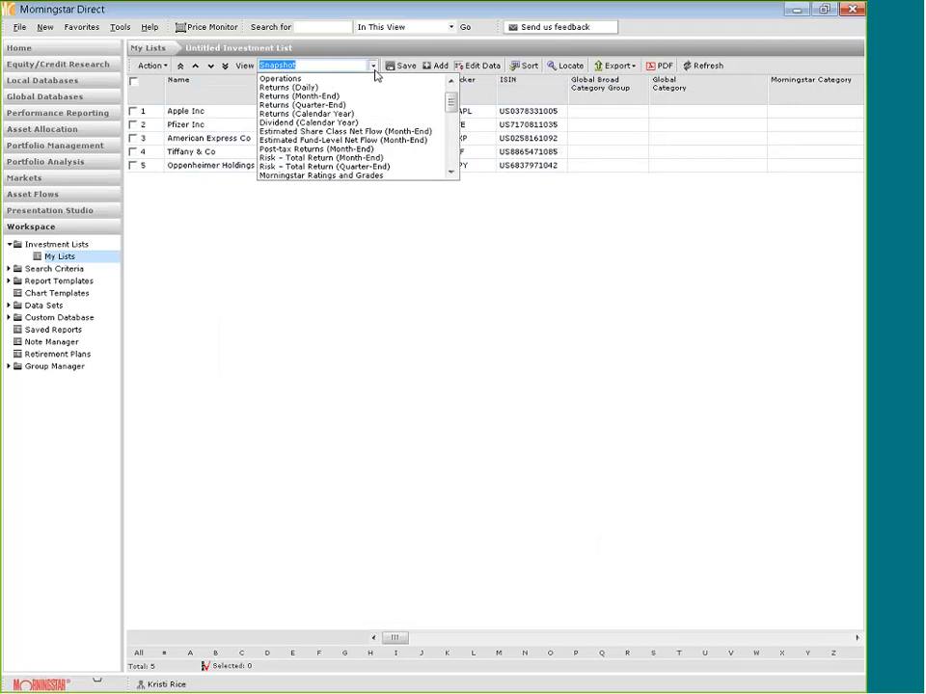
click(326, 98)
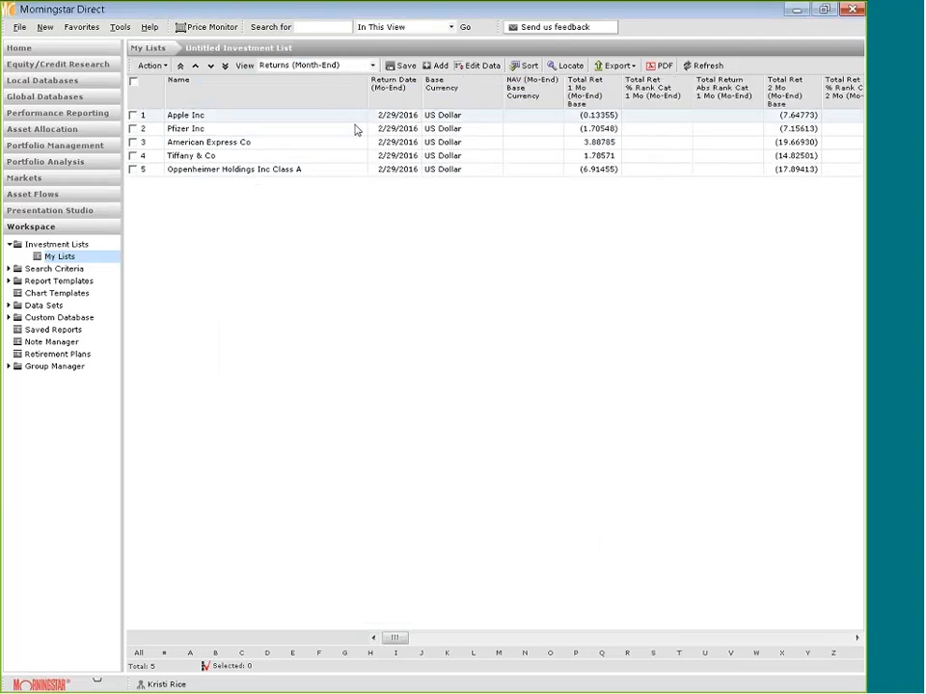
drag(397, 638, 485, 646)
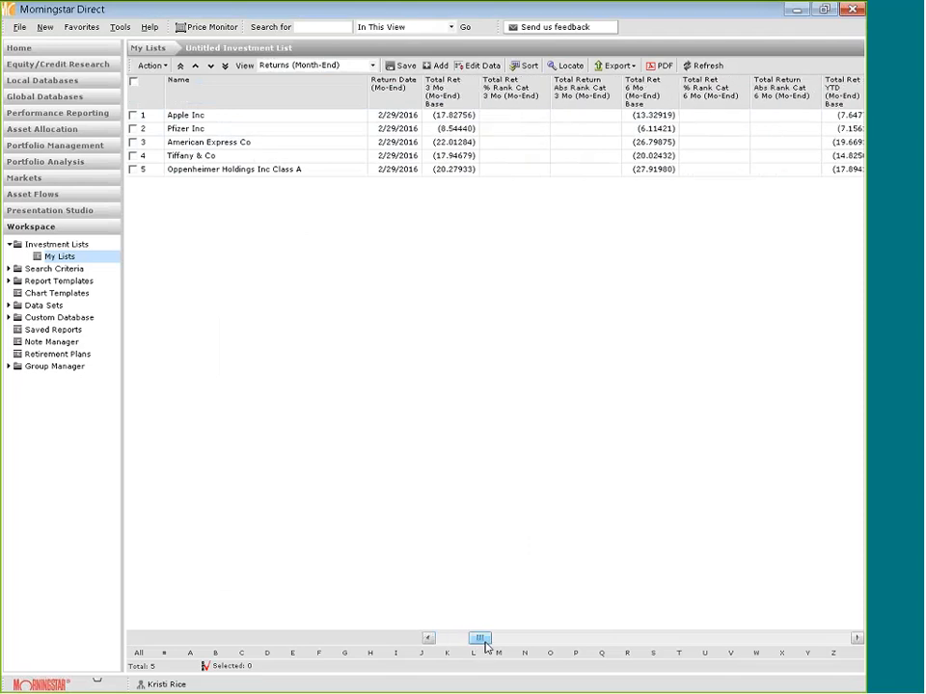
- Switch the list to the Risk – Total Return (Month-End) view and examine the arithmetic mean and standard deviation columns
click(373, 66)
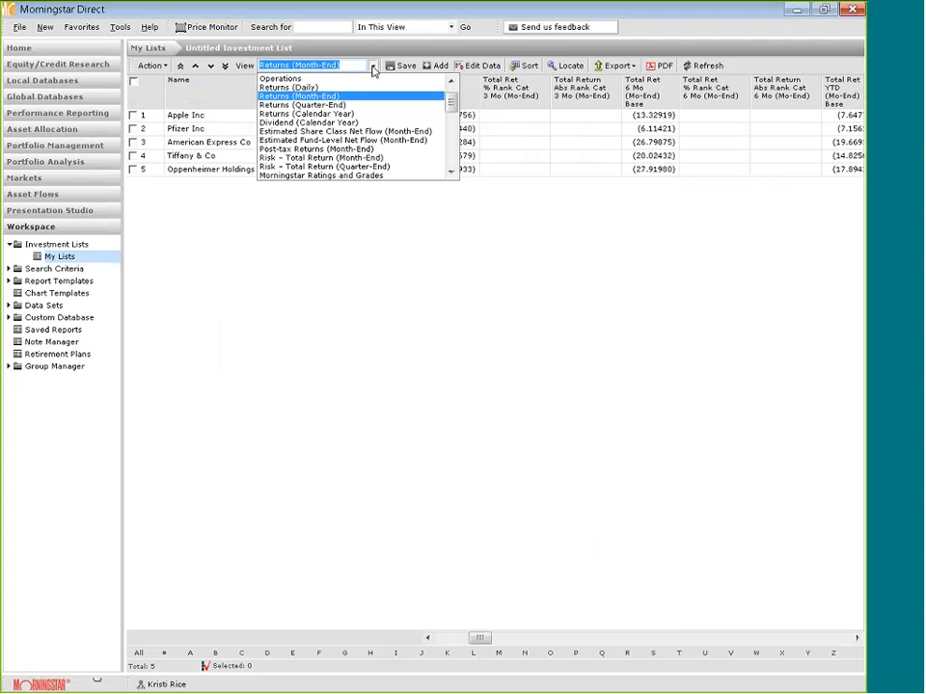
click(368, 159)
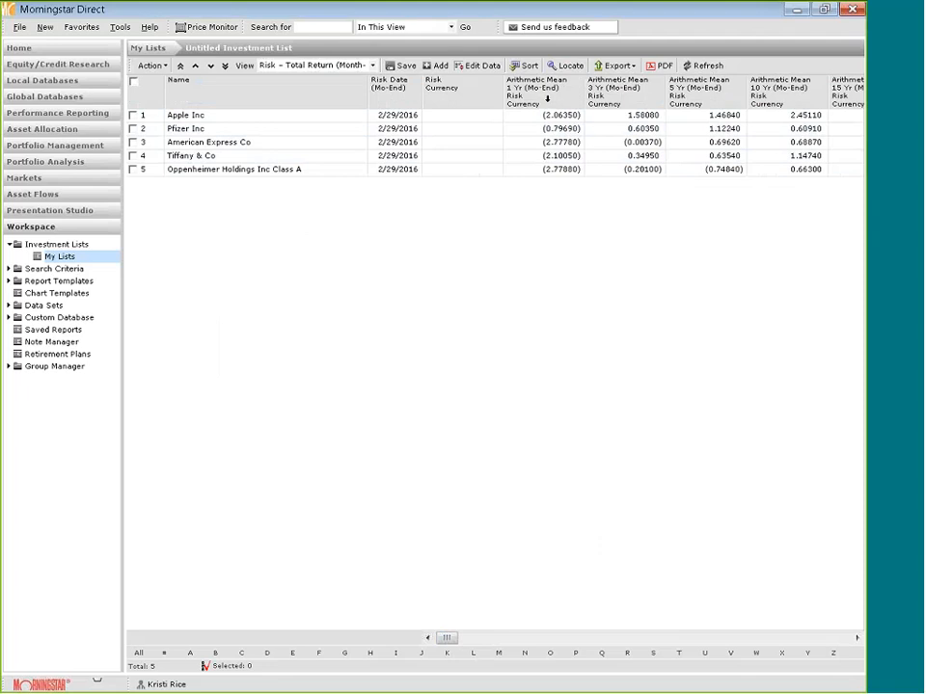
scroll(502, 614, right, 4)
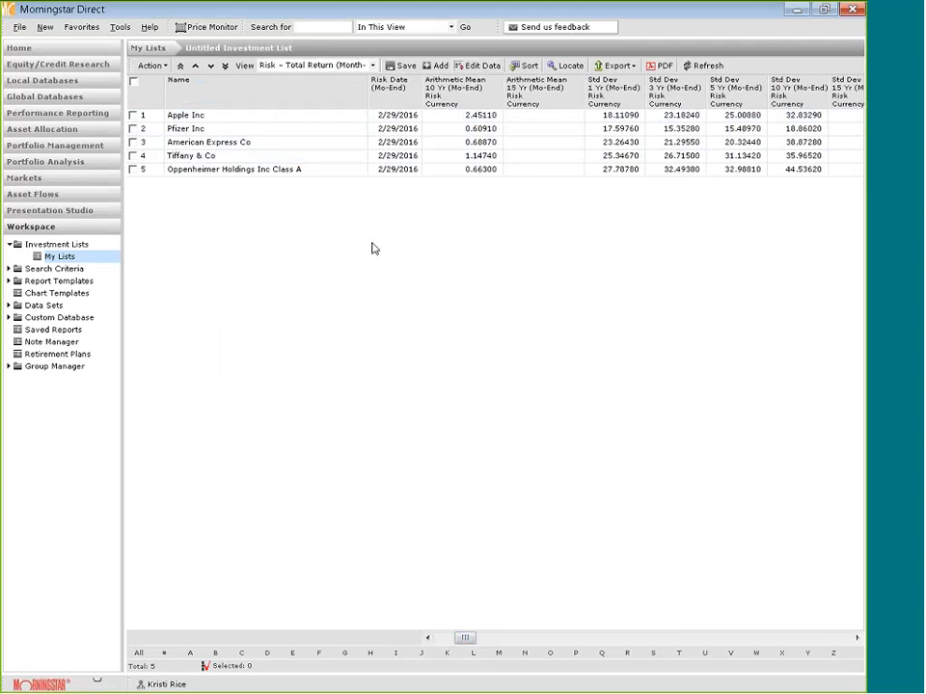
- Save the investment list under the name Efficient Frontier Demo
click(404, 66)
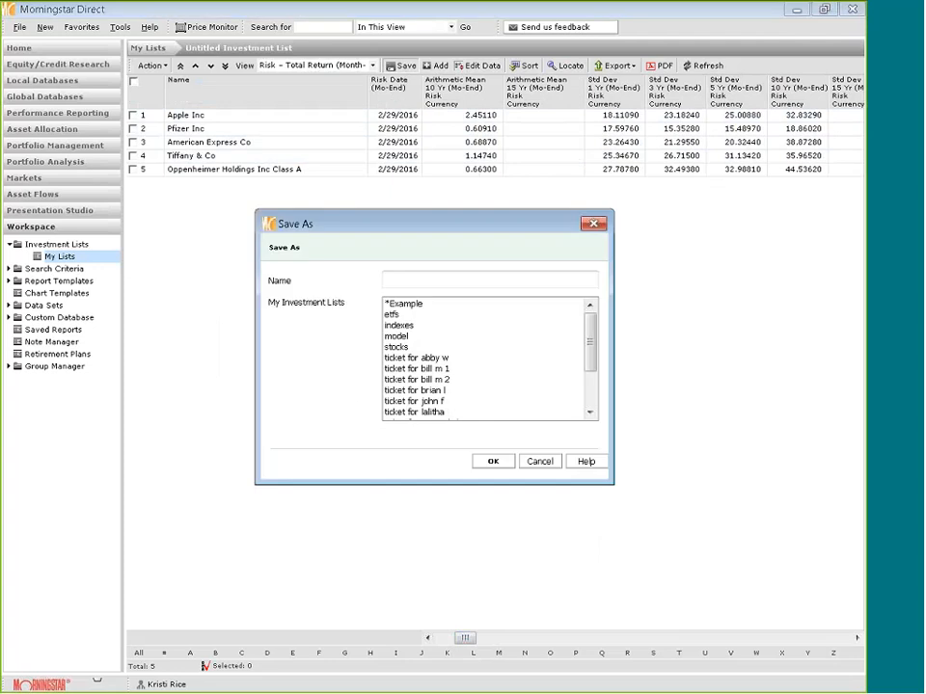
click(442, 278)
text(E)
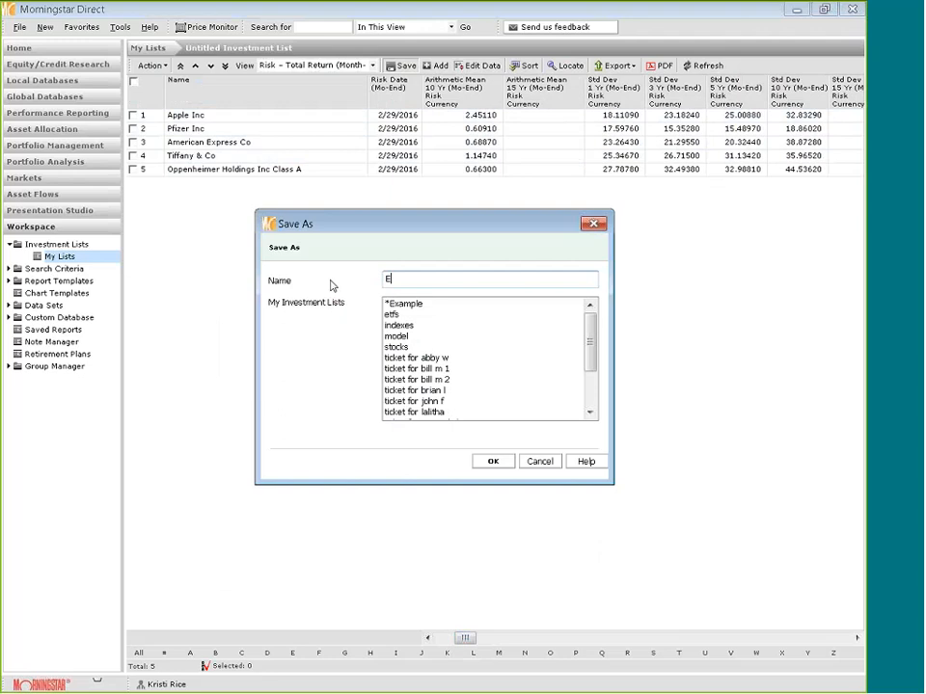
text(fficient Frontier Demo)
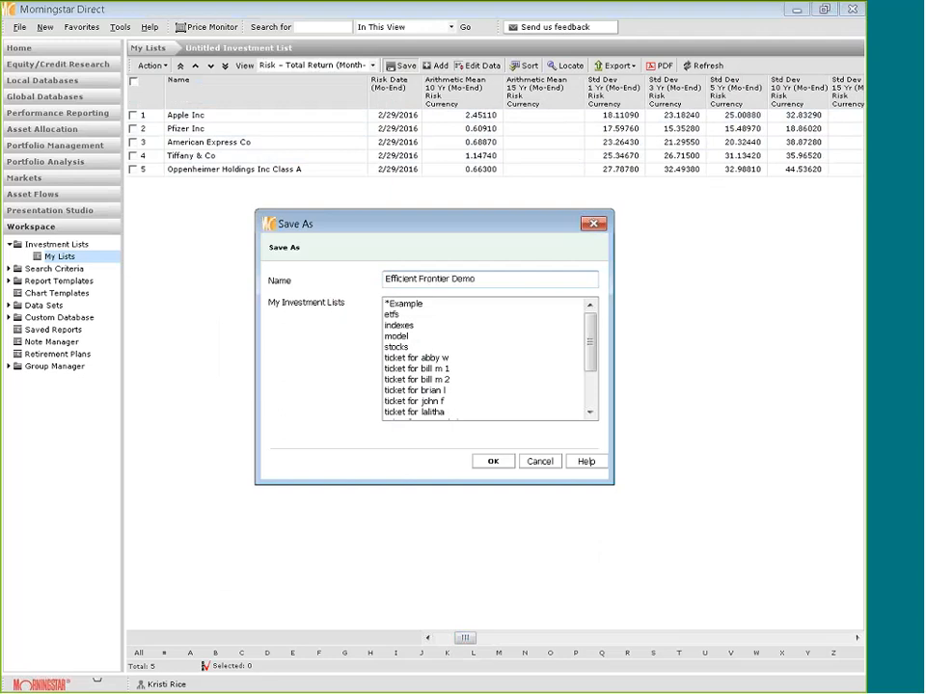
click(491, 461)
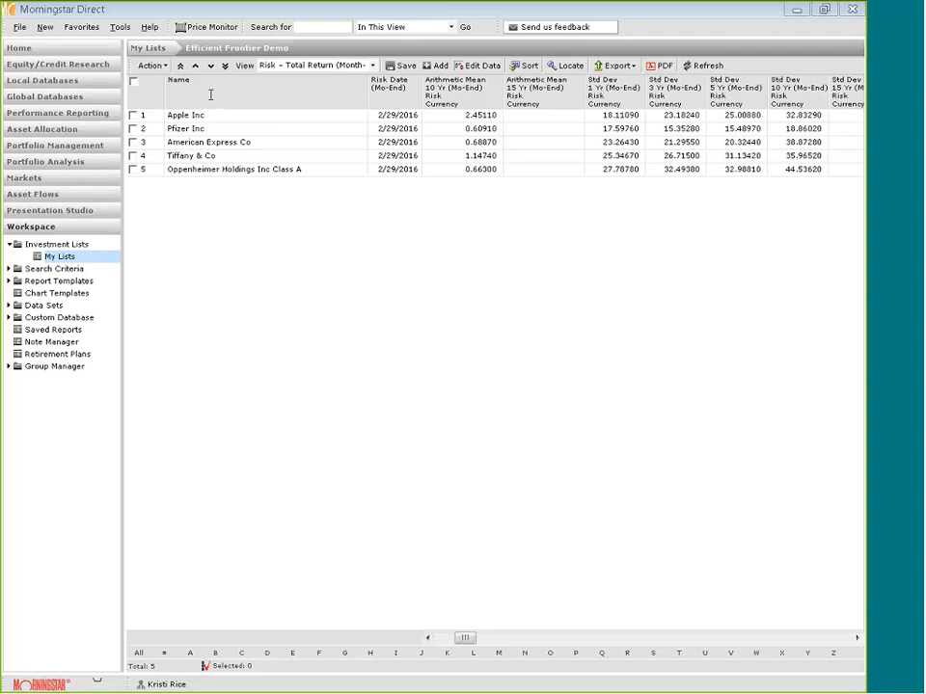
- Switch to the Chrome browser and open assetallocation.morningstar.com
key(alt+Tab)
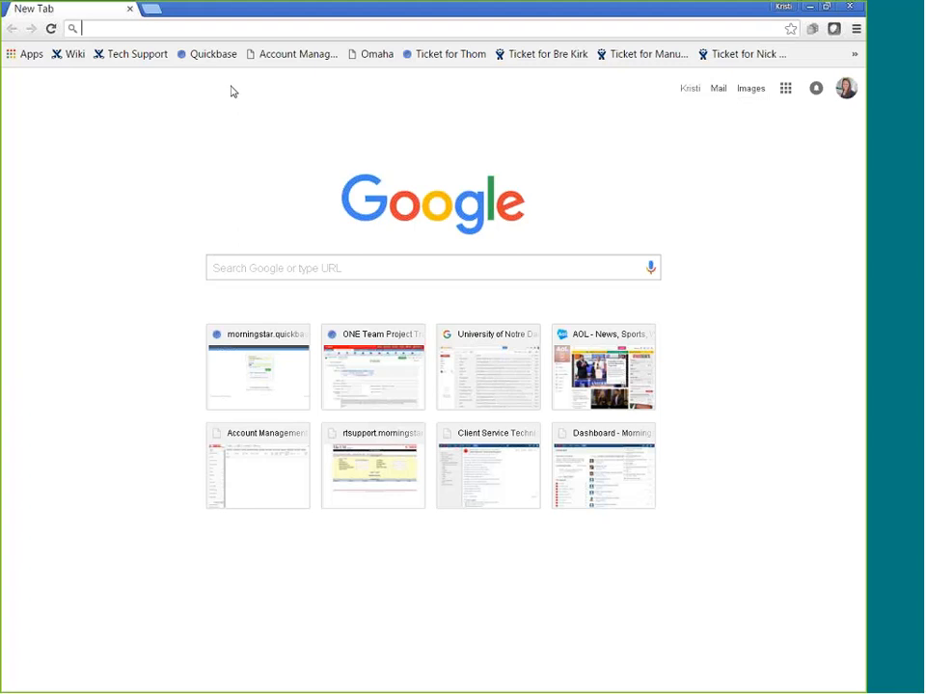
text(assetal)
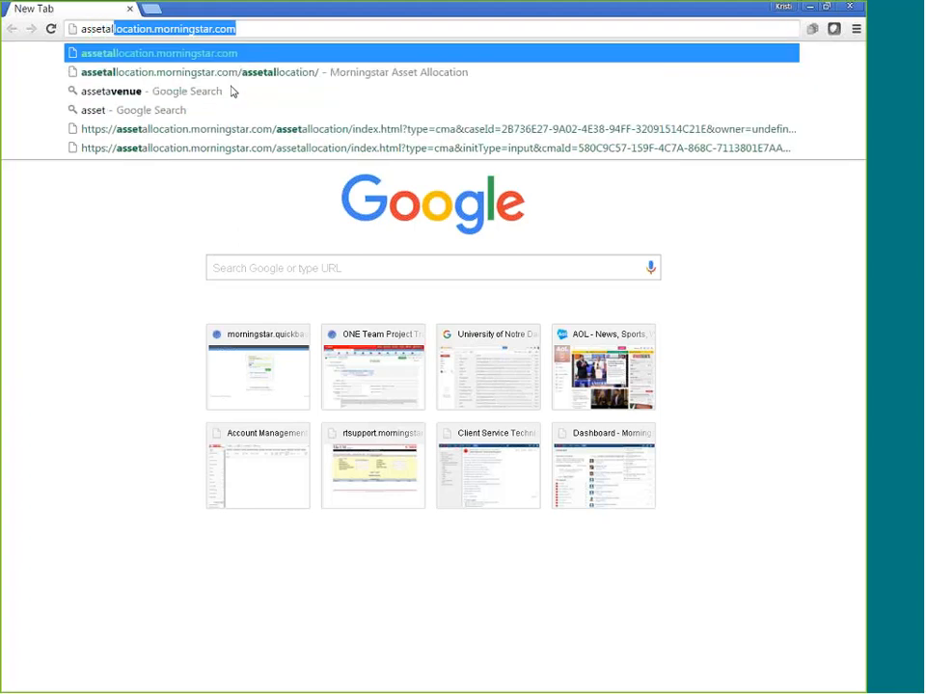
text(location.mo)
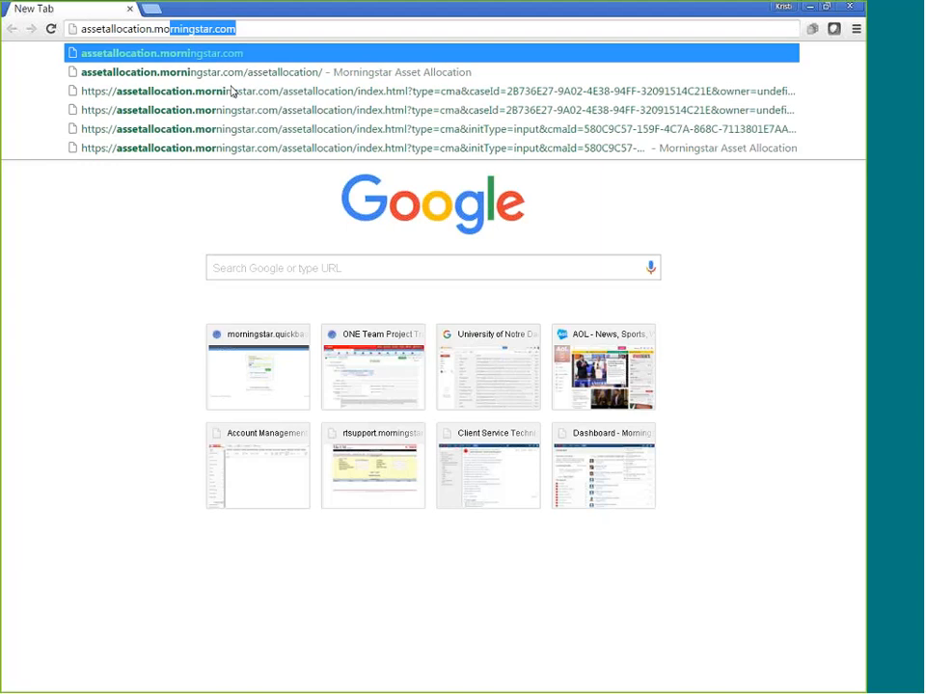
text(rningst)
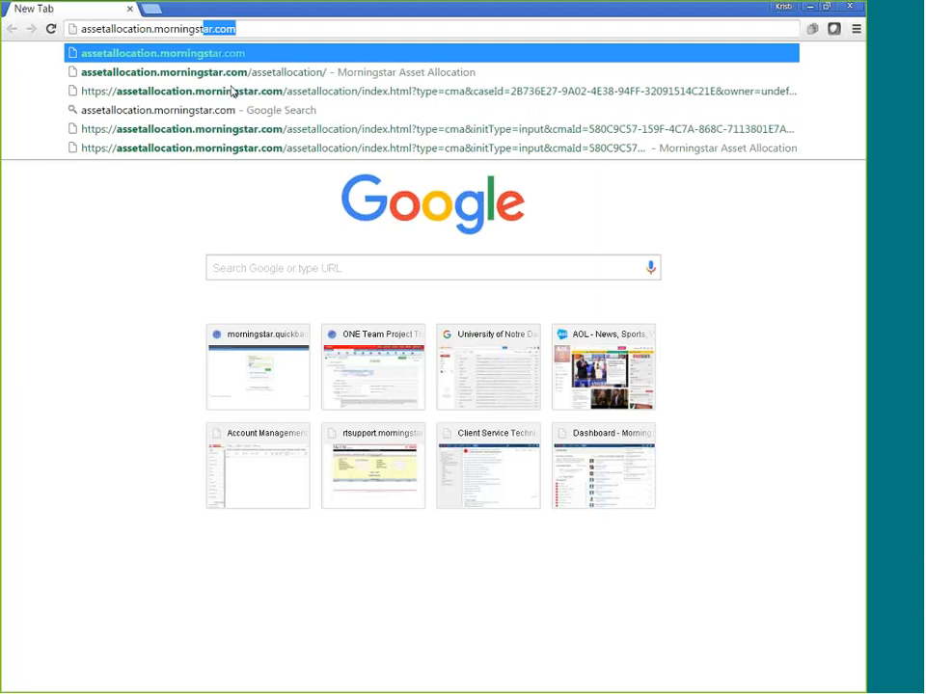
key(Return)
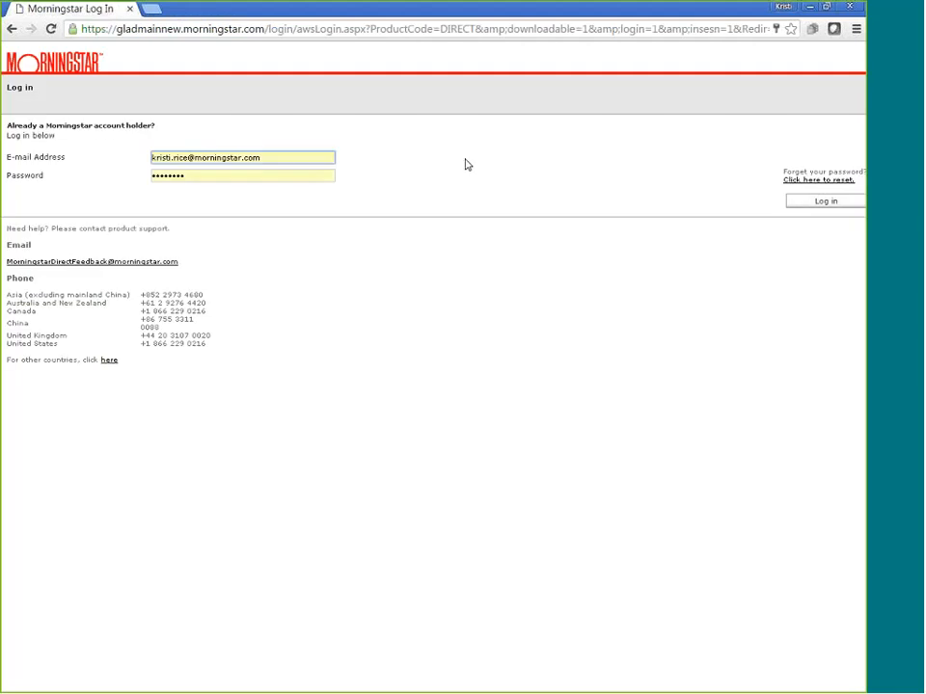
- Log in with the prefilled credentials, continue under the Self role and dismiss the release notes
key(Return)
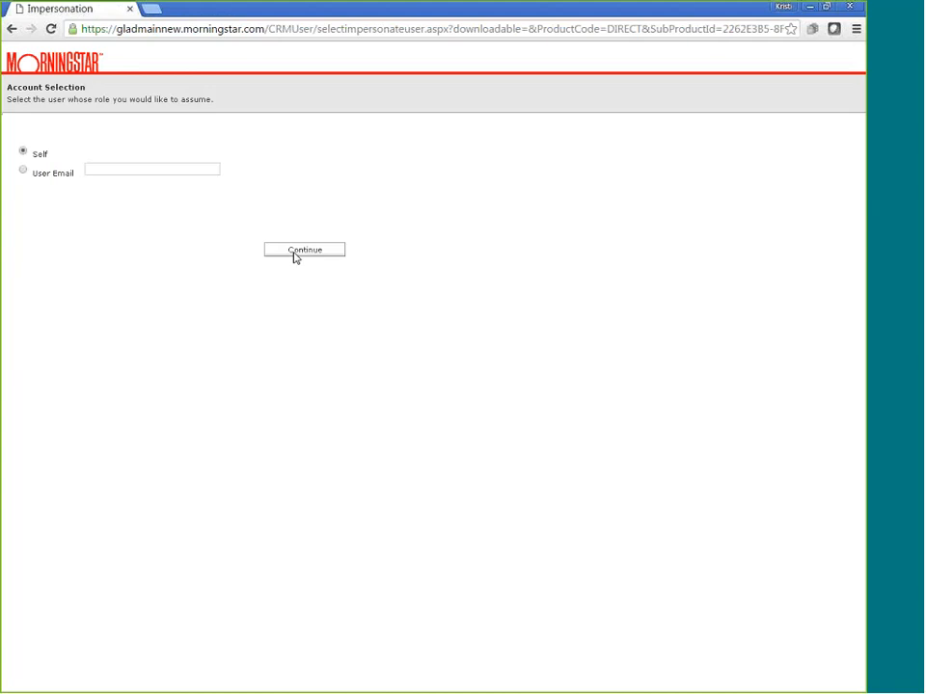
click(295, 253)
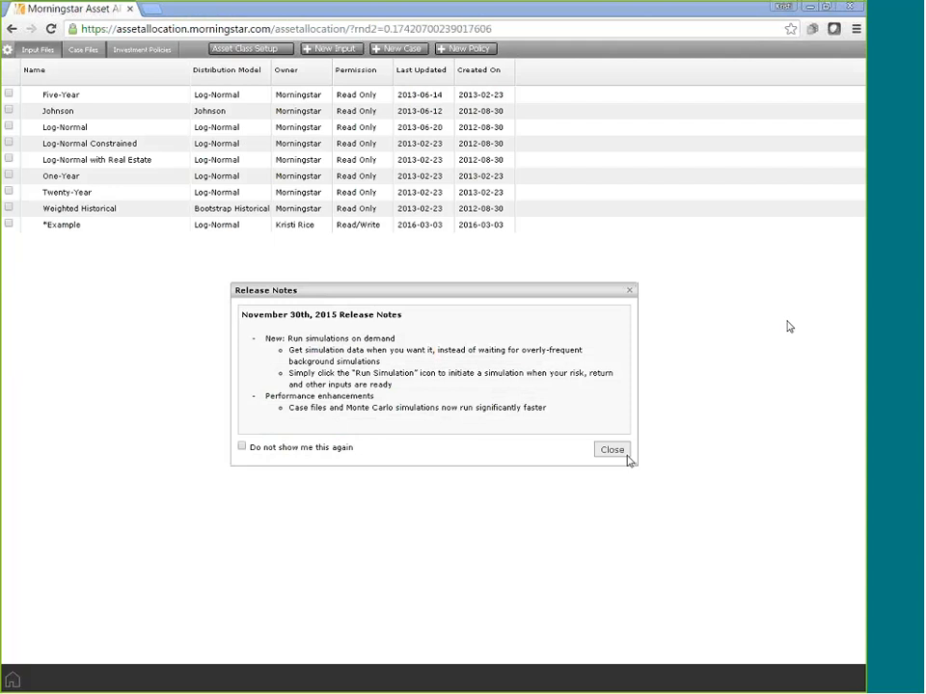
click(622, 454)
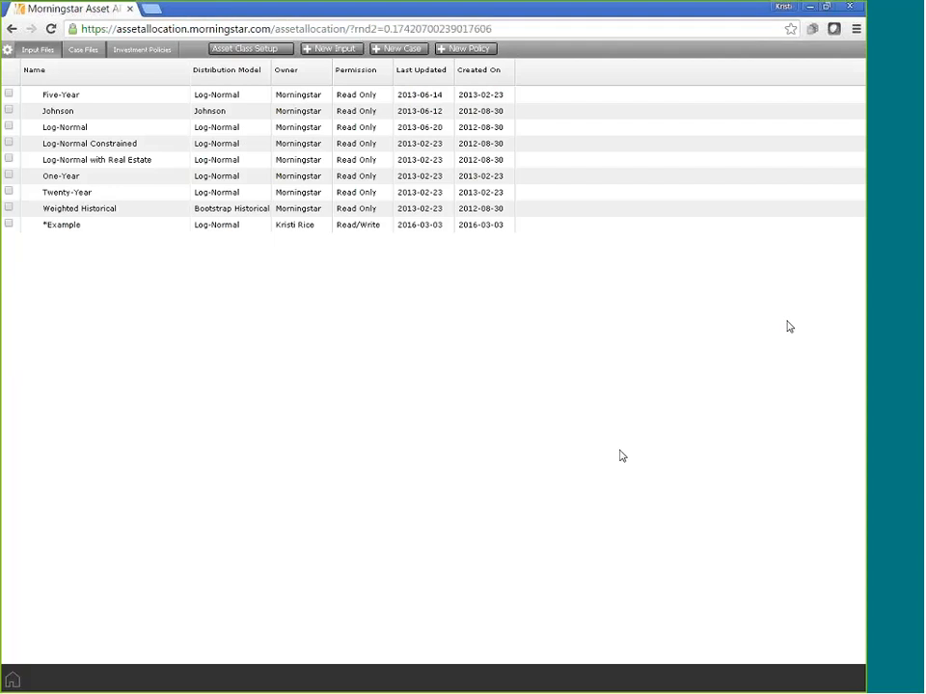
- Create an asset class set from the saved investment list Efficient Frontier Demo, keeping all five stocks selected
click(248, 50)
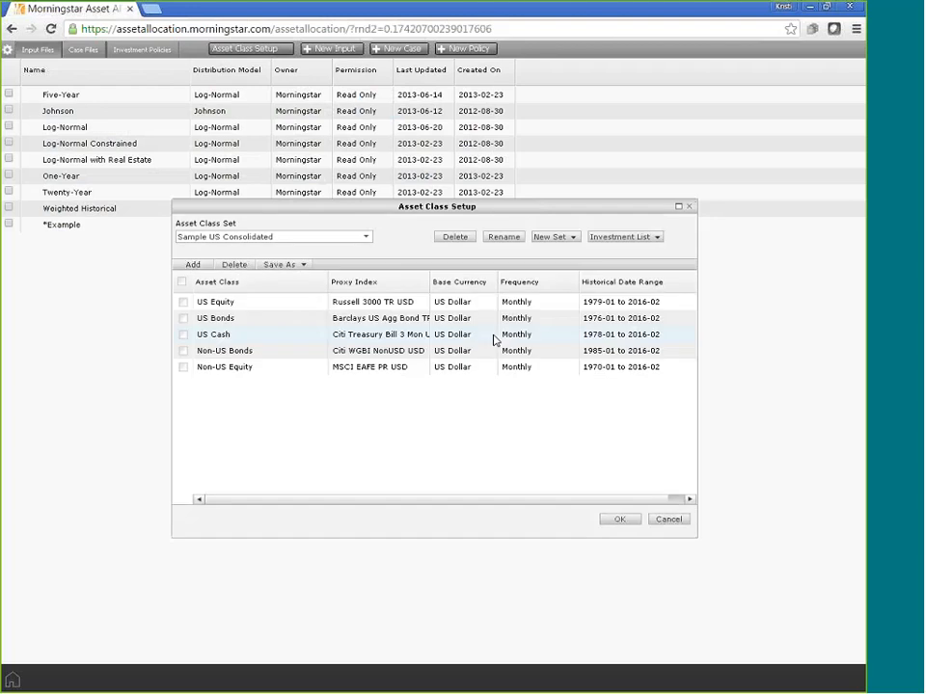
click(622, 237)
click(617, 249)
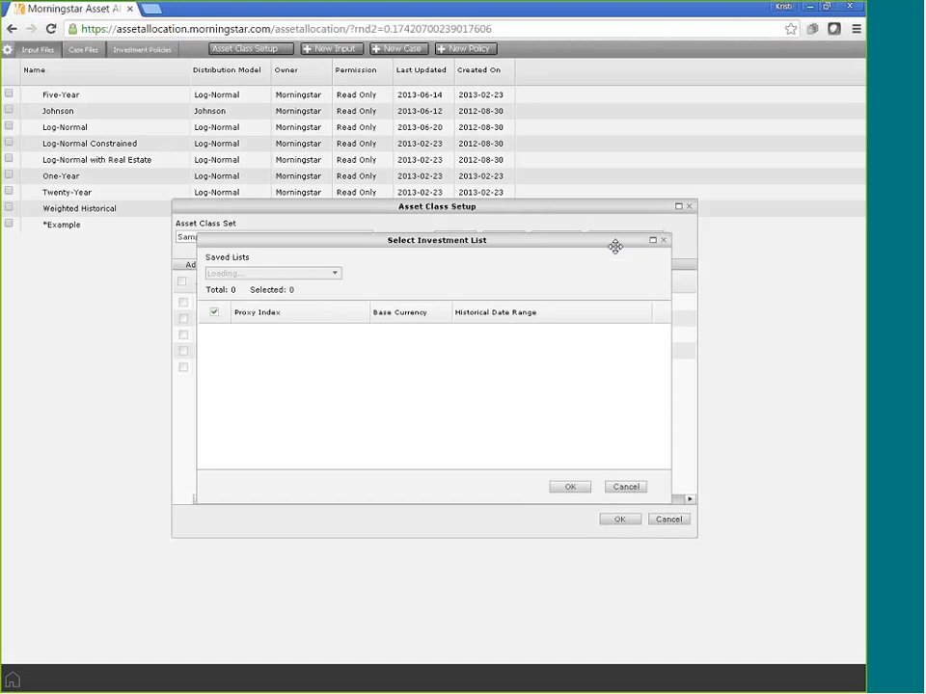
click(334, 274)
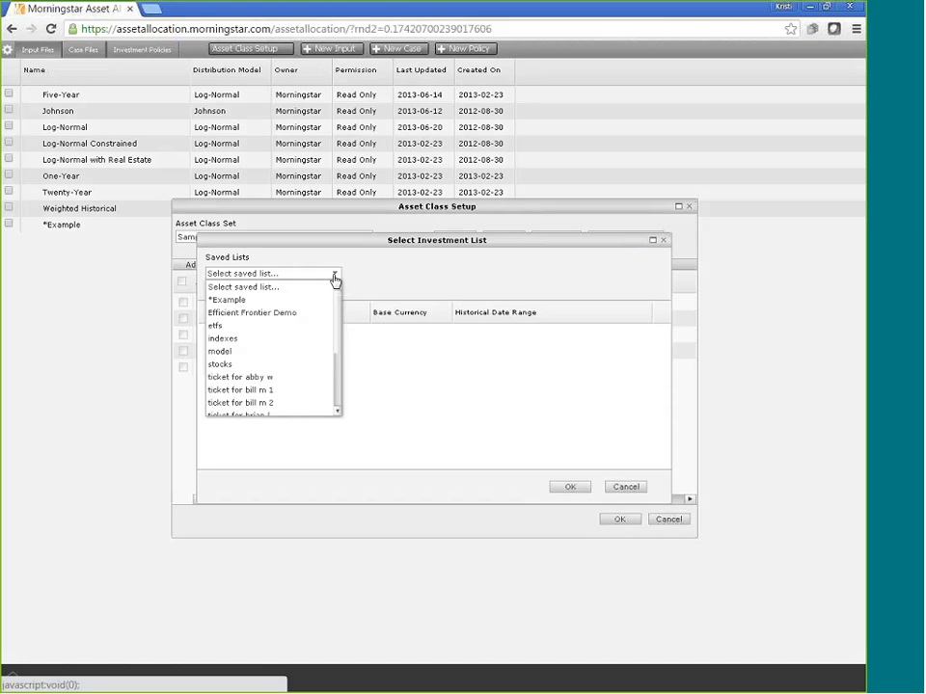
click(289, 314)
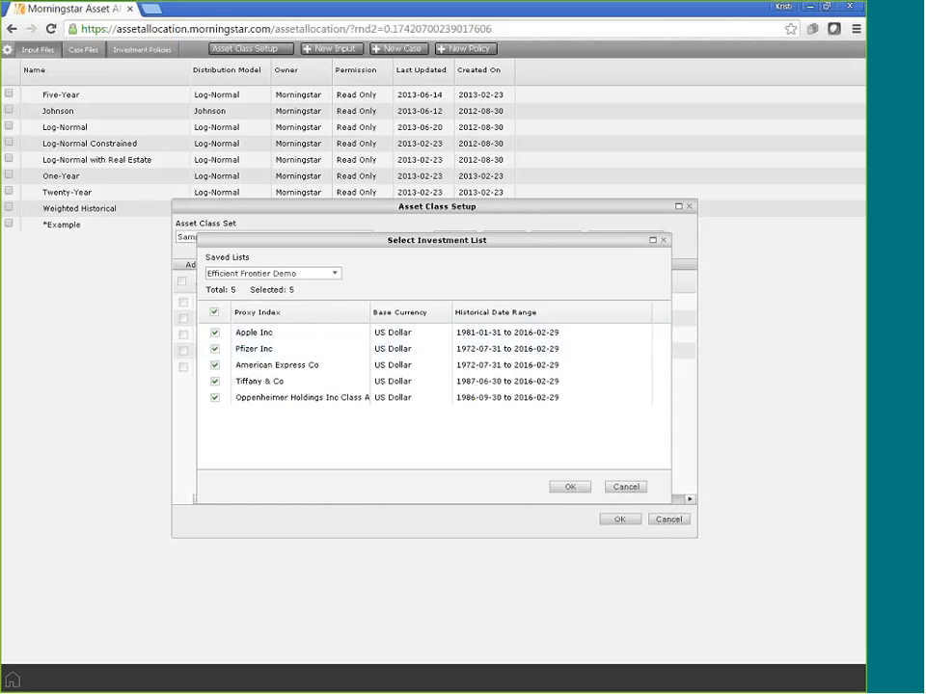
click(569, 487)
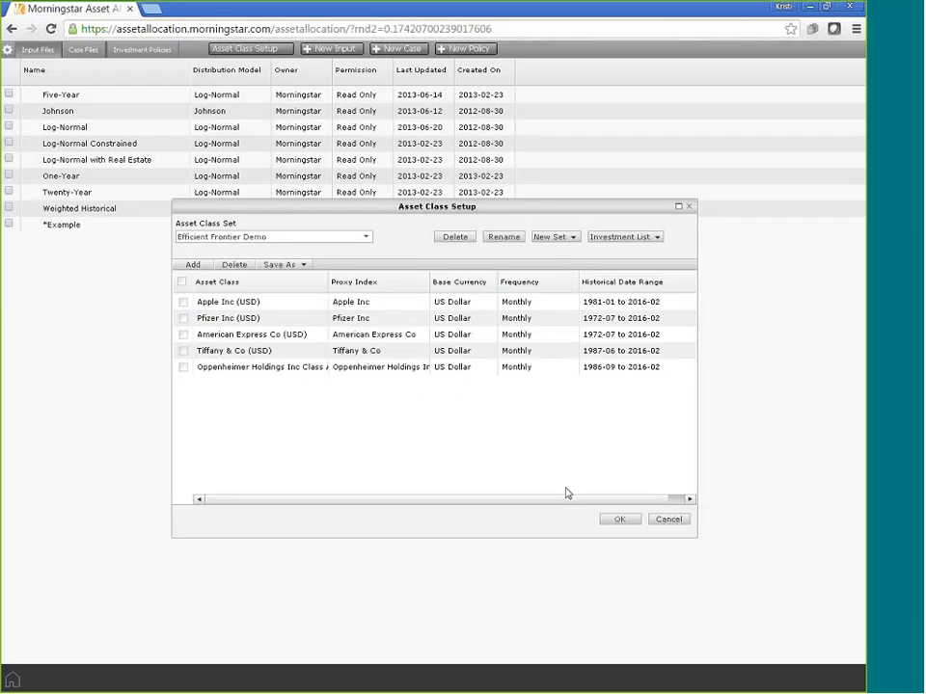
click(619, 521)
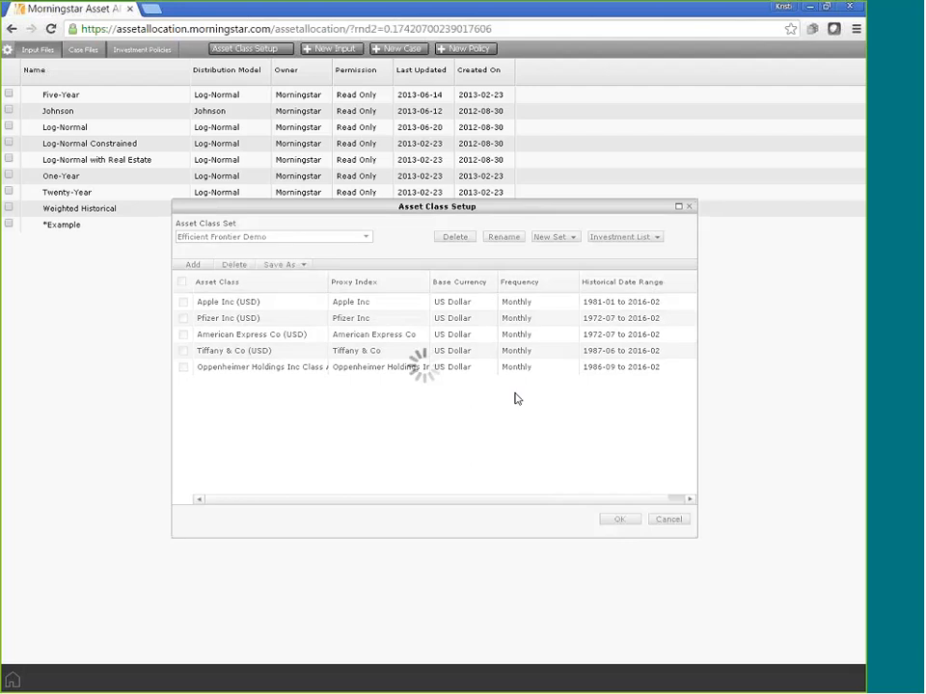
- Start a new input file from the Efficient Frontier Demo asset class set with the Log-Normal model
click(345, 50)
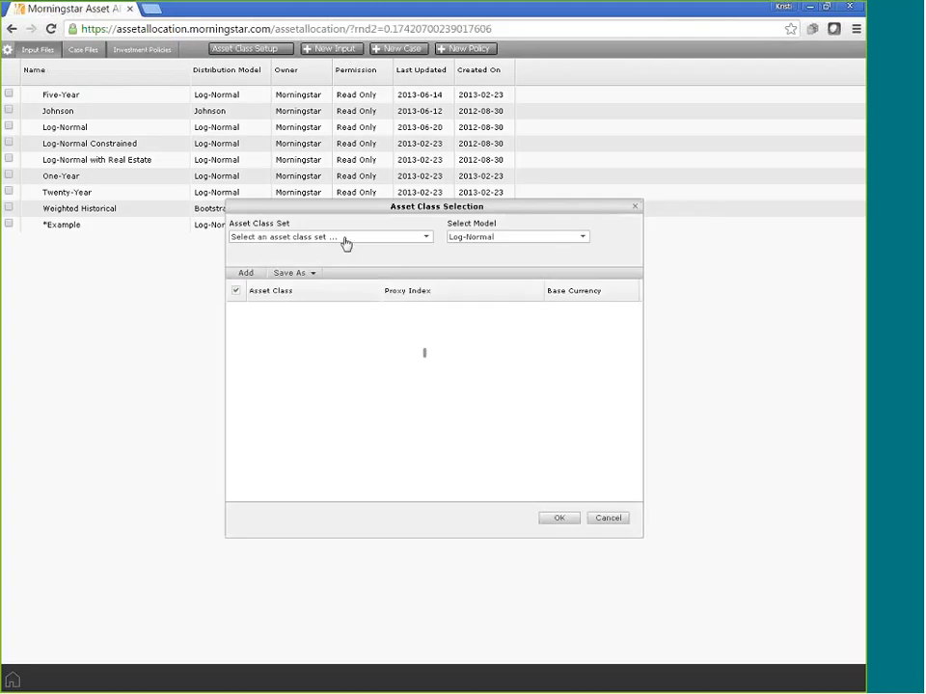
click(345, 243)
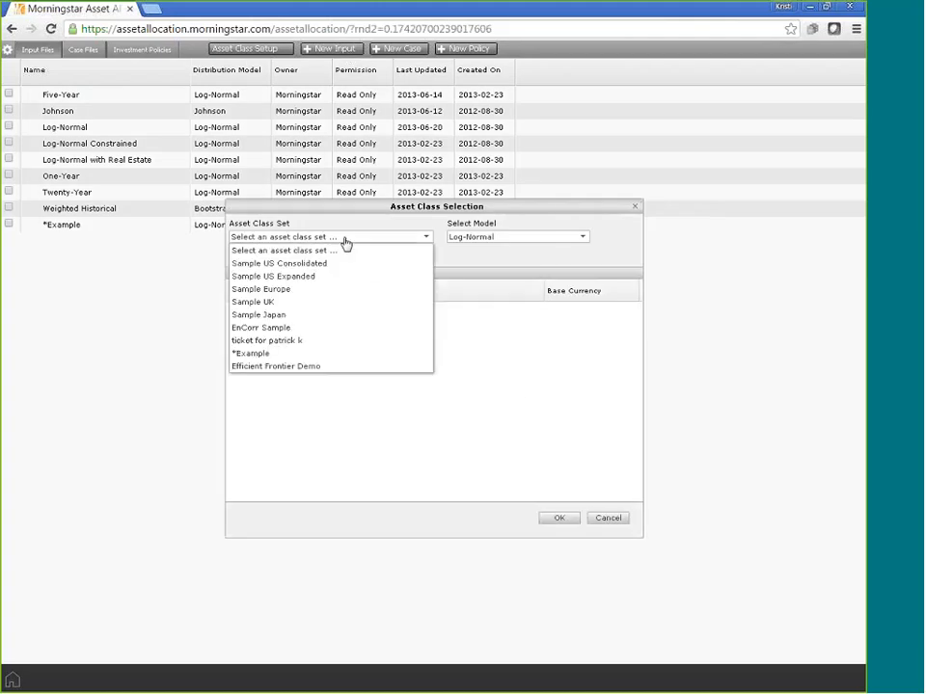
click(319, 366)
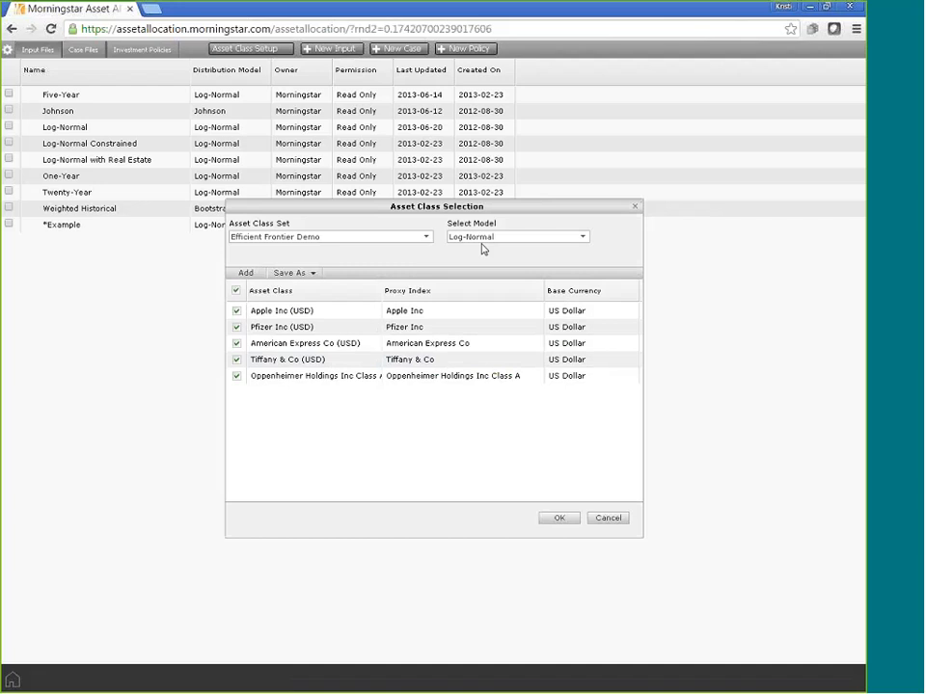
click(521, 237)
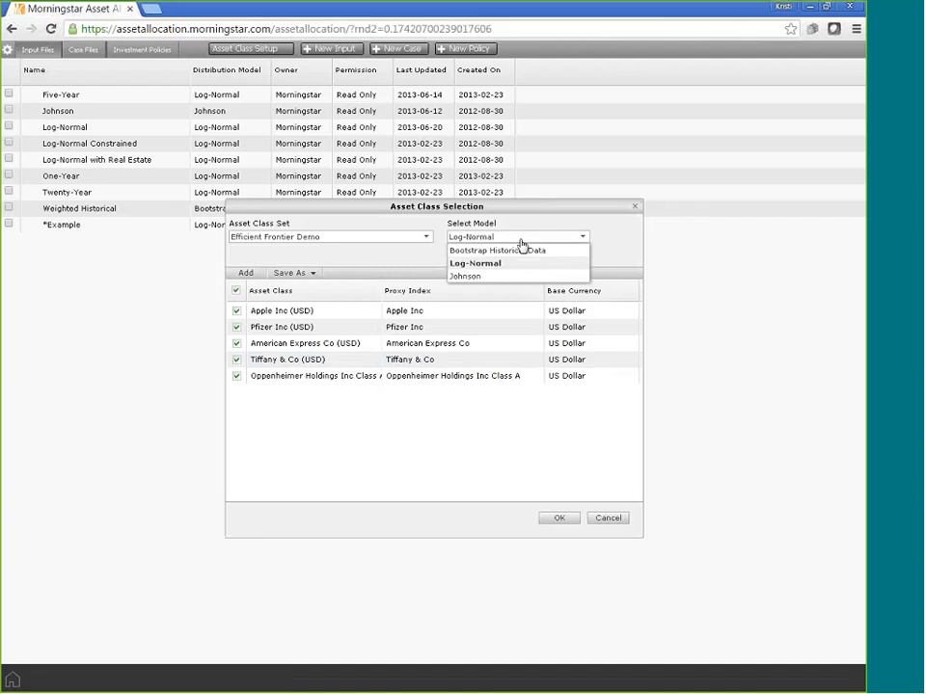
click(524, 243)
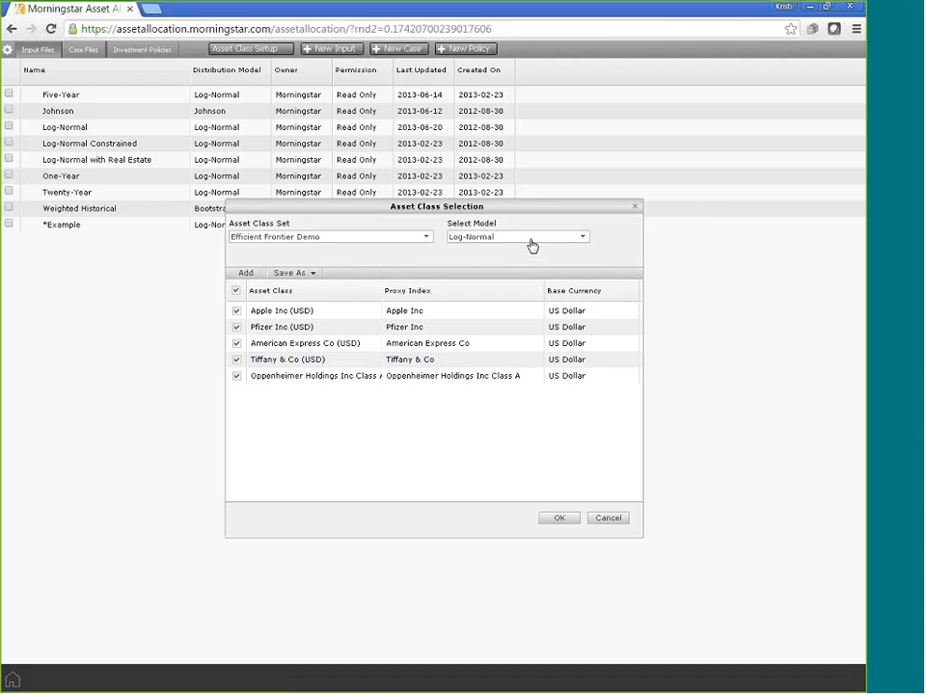
click(526, 243)
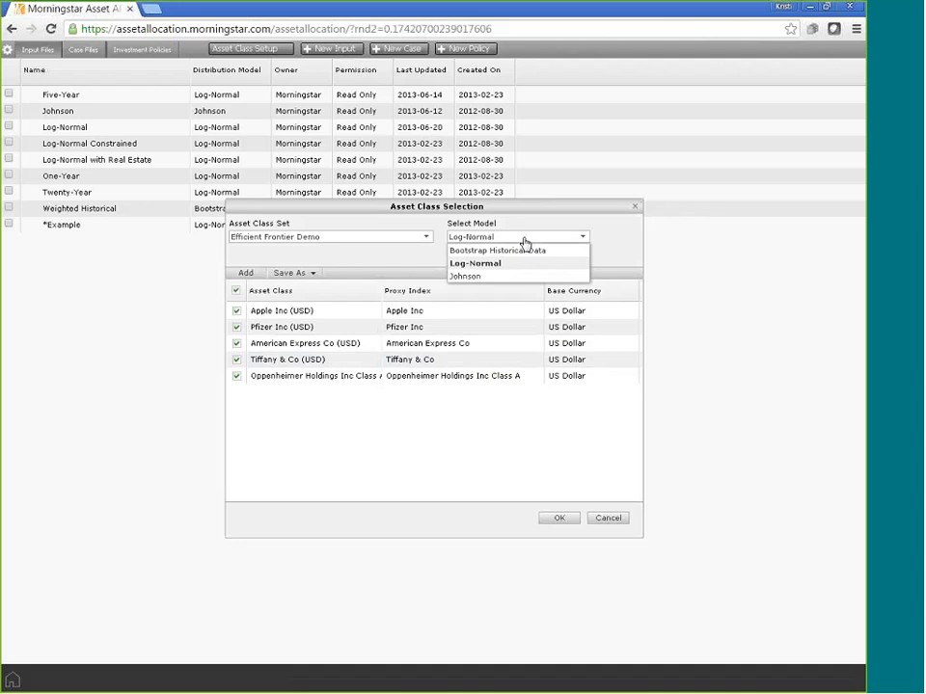
click(511, 241)
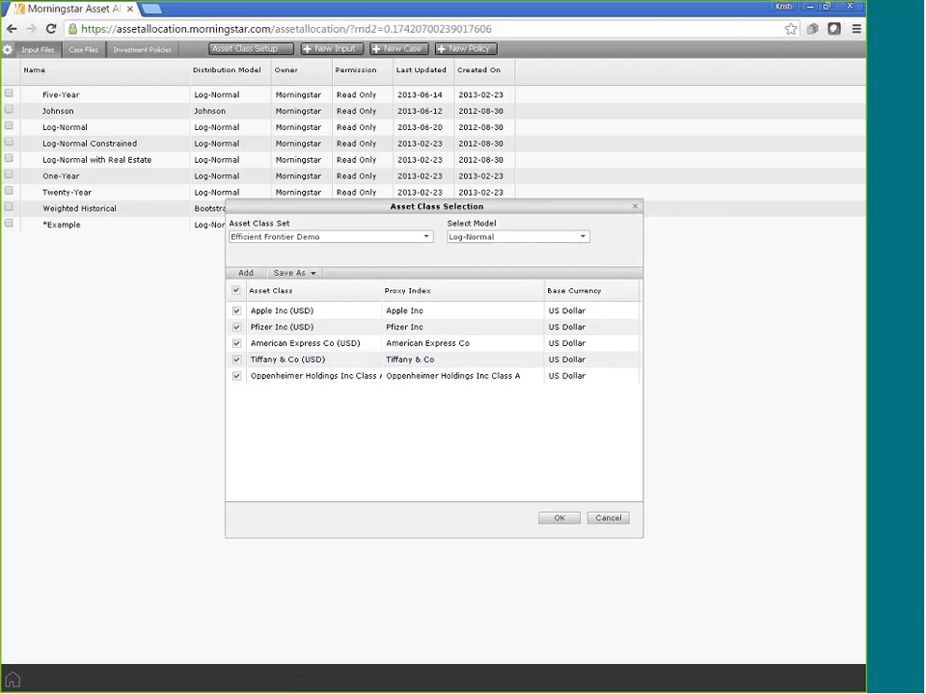
click(560, 520)
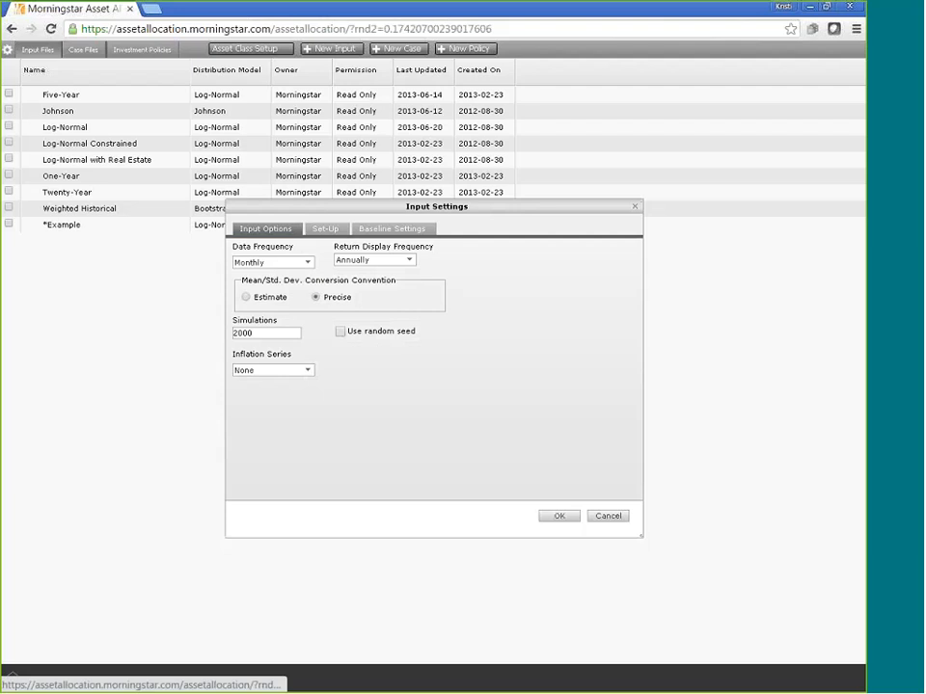
- Review the set-up and baseline settings of the new input and accept the default input settings
click(325, 230)
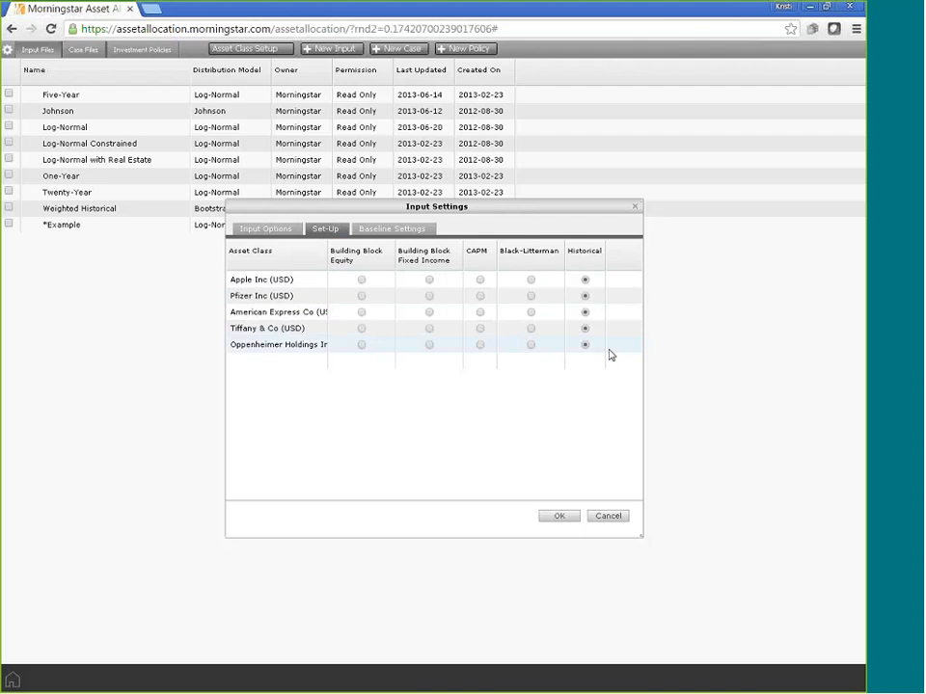
click(391, 230)
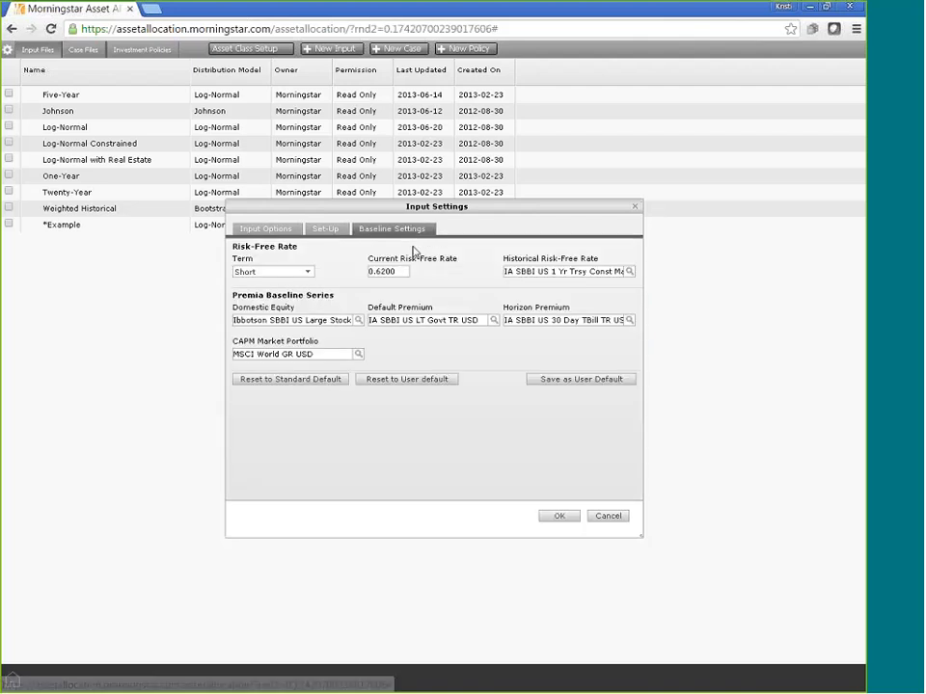
click(568, 517)
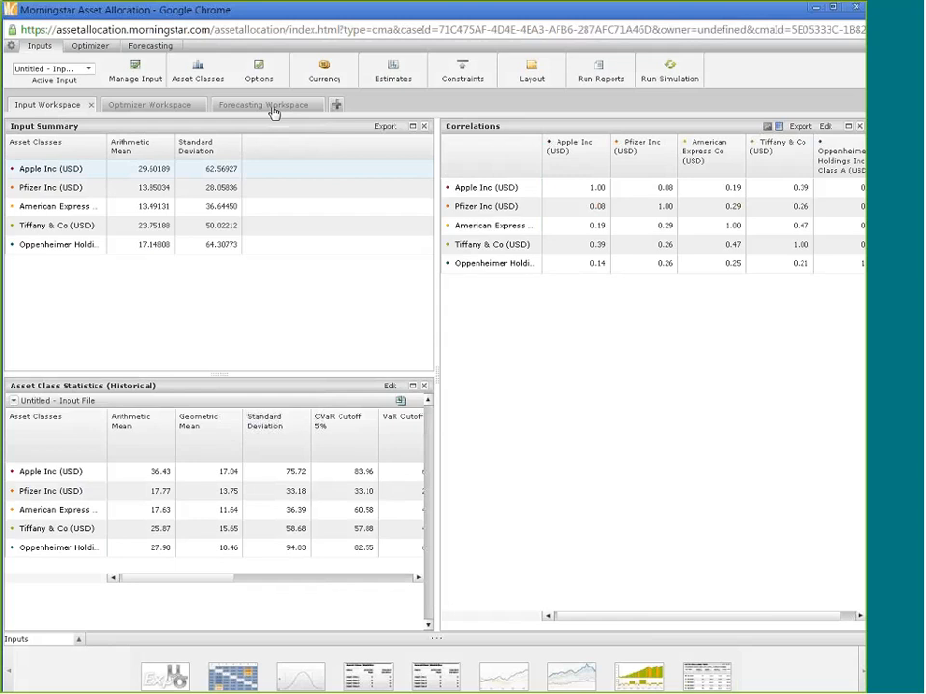
- Save both the input file and the case file under the name Efficient Frontier Demo
click(12, 45)
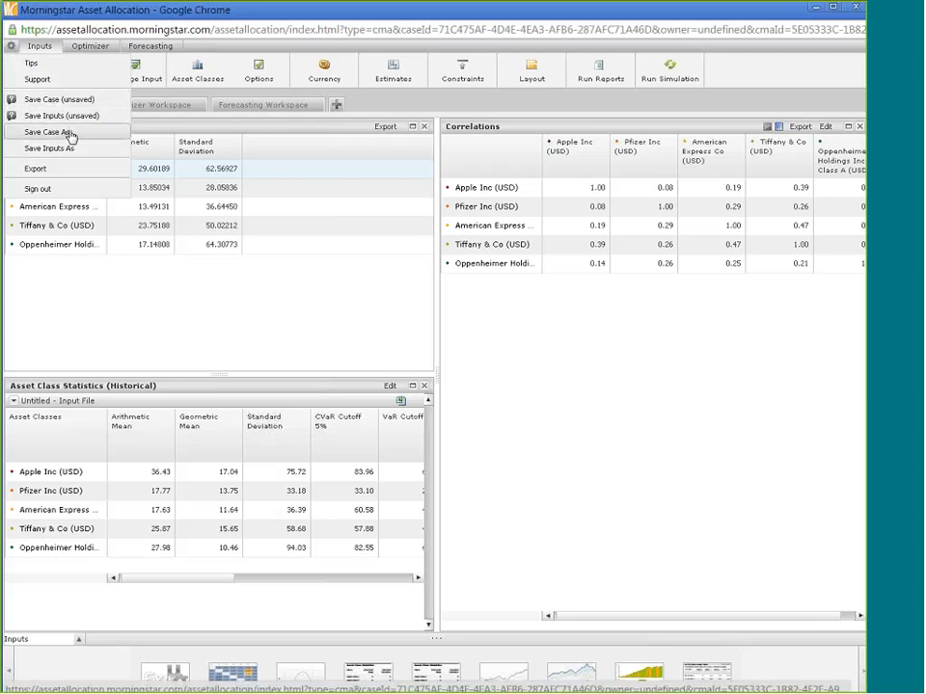
click(157, 120)
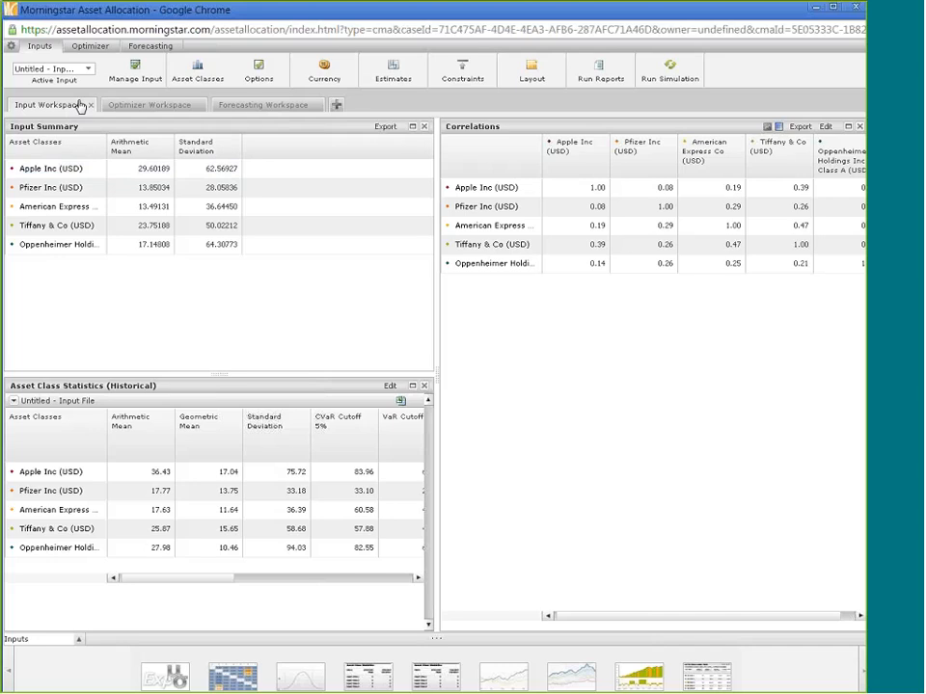
click(11, 48)
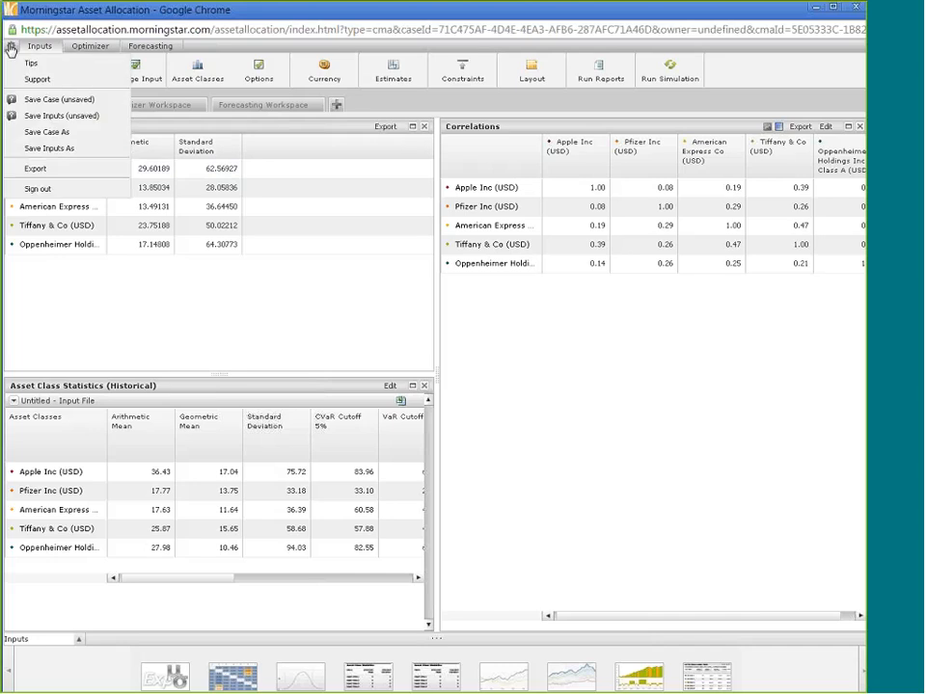
click(45, 100)
click(565, 407)
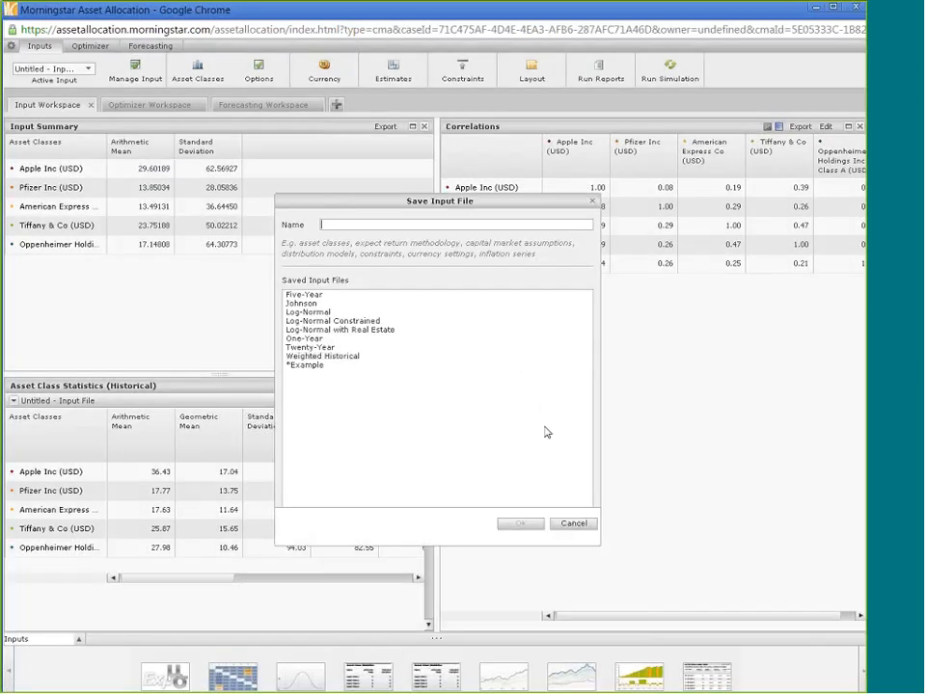
text(Efficient Frontier Demo)
click(521, 522)
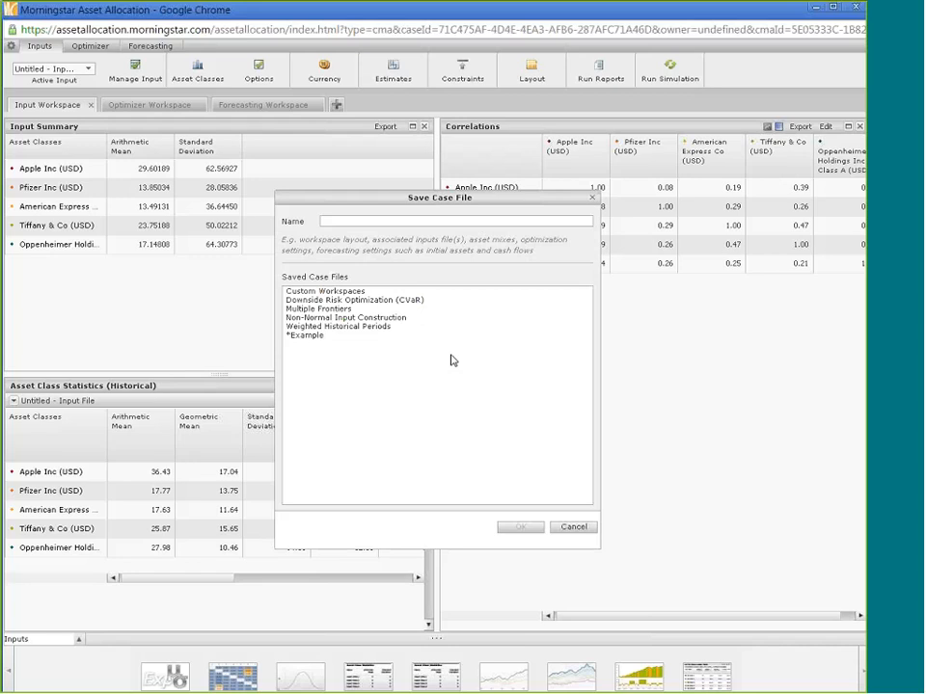
text(Efficient Frontier Demo)
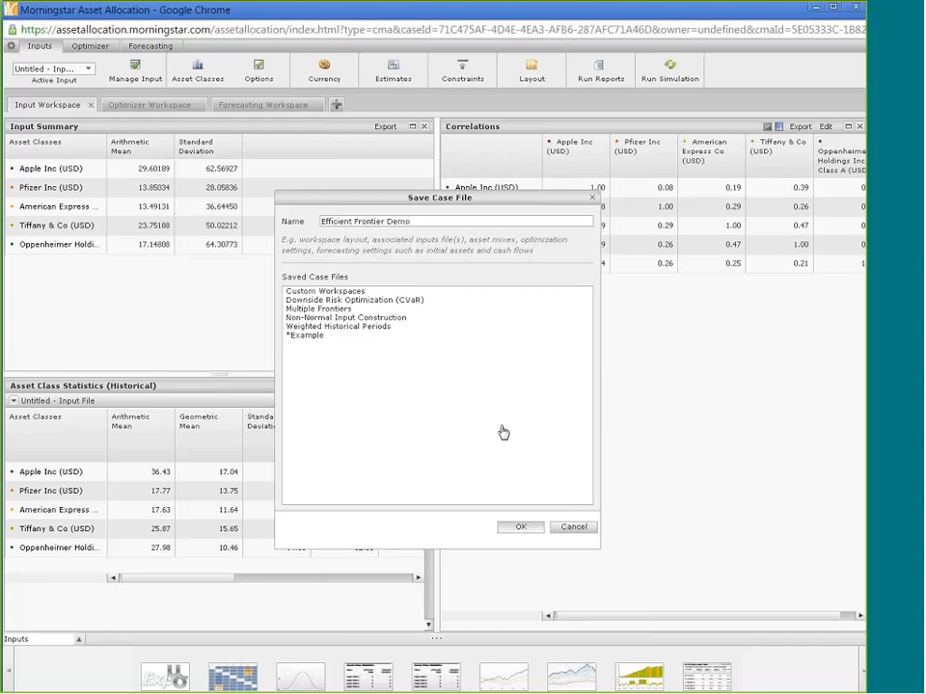
click(534, 531)
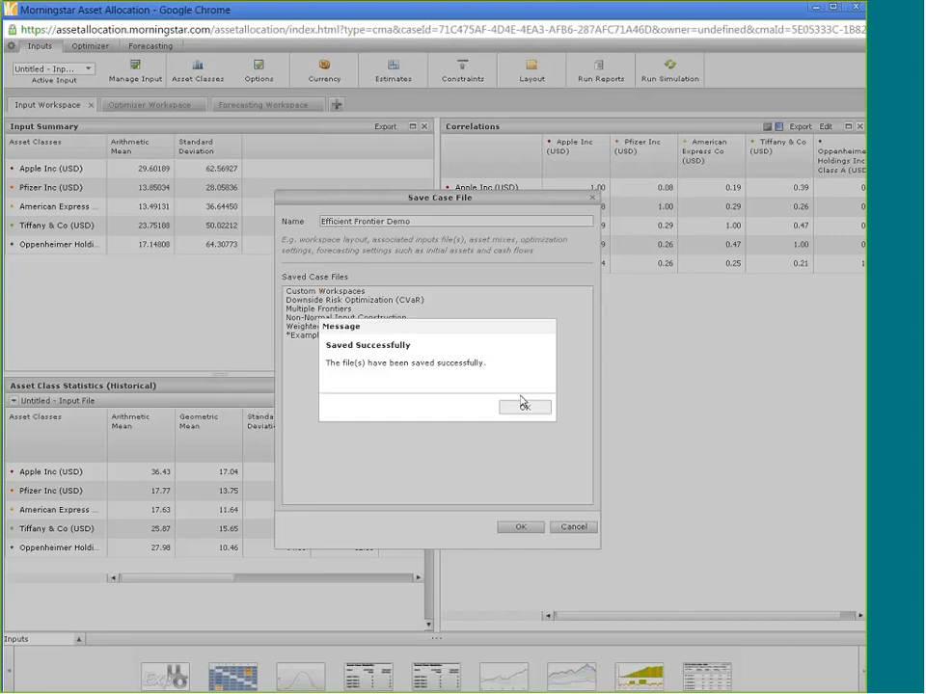
click(522, 405)
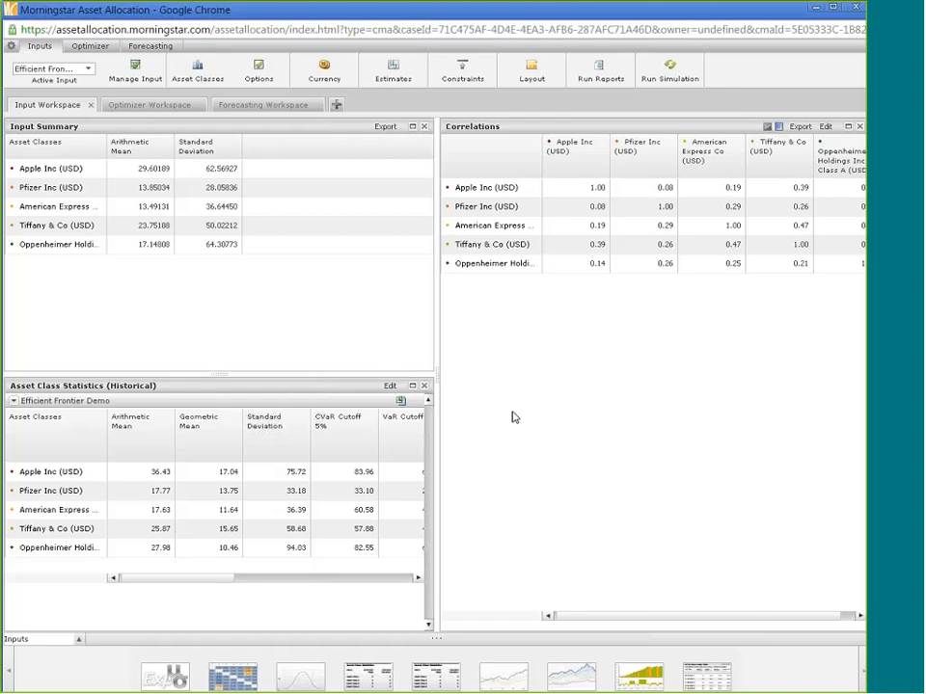
- Examine the correlation estimates of the five stocks and run the correlation test on the matrix
click(392, 70)
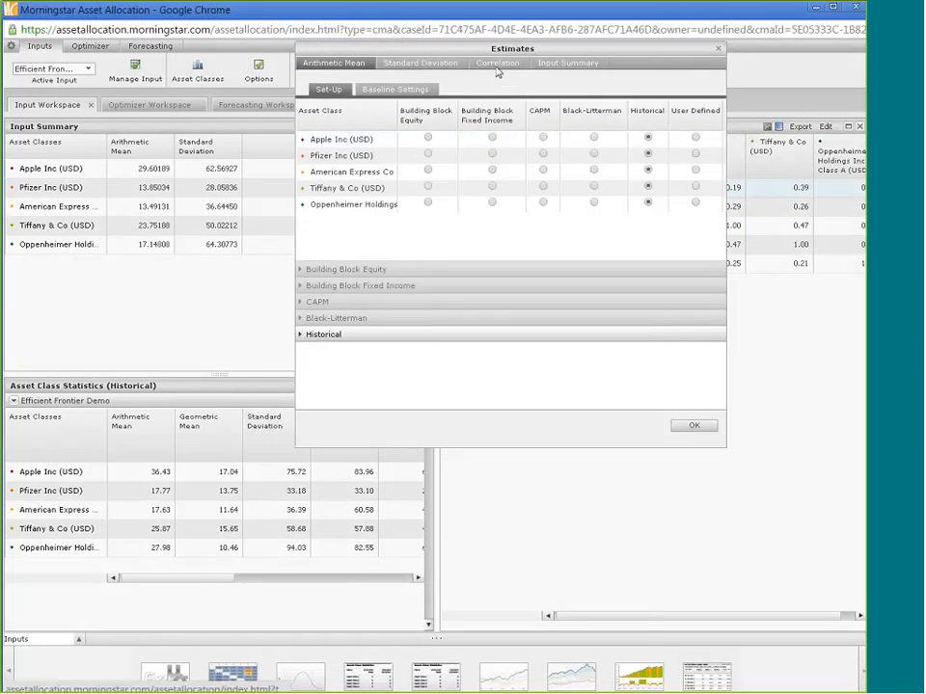
click(497, 67)
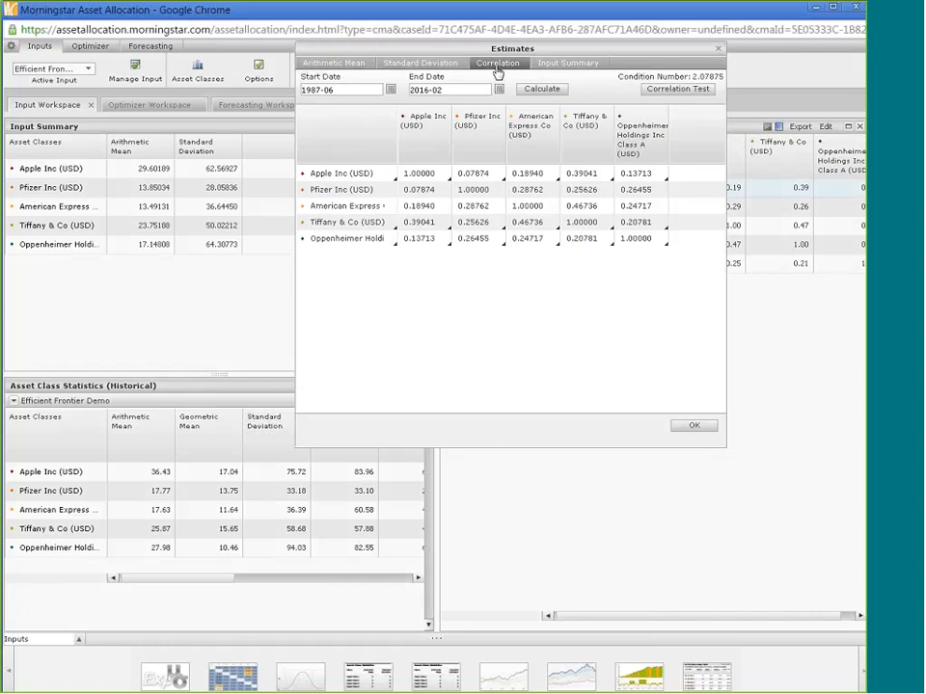
click(699, 88)
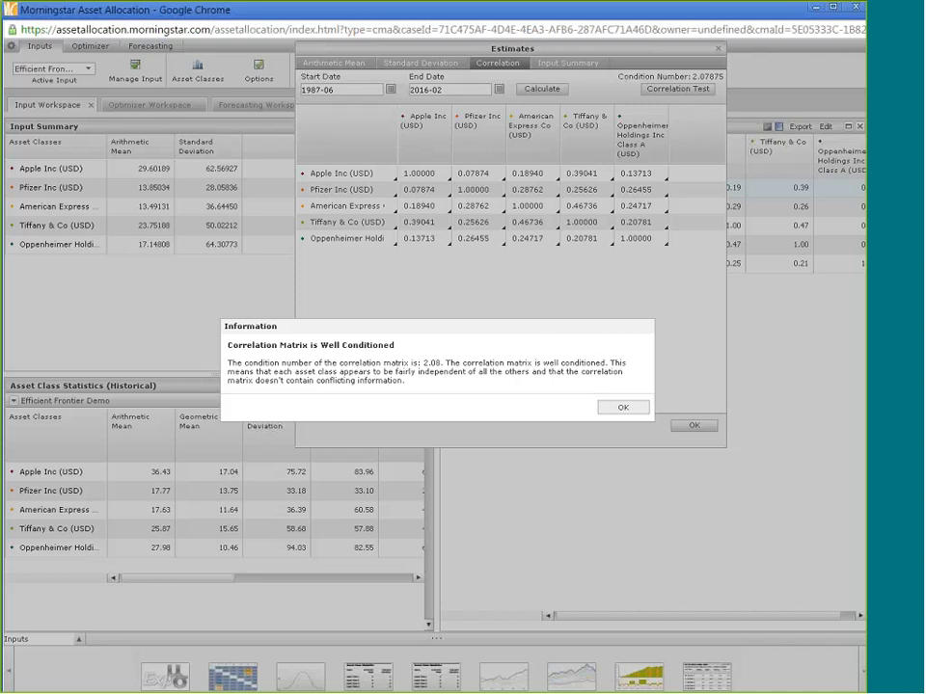
click(634, 409)
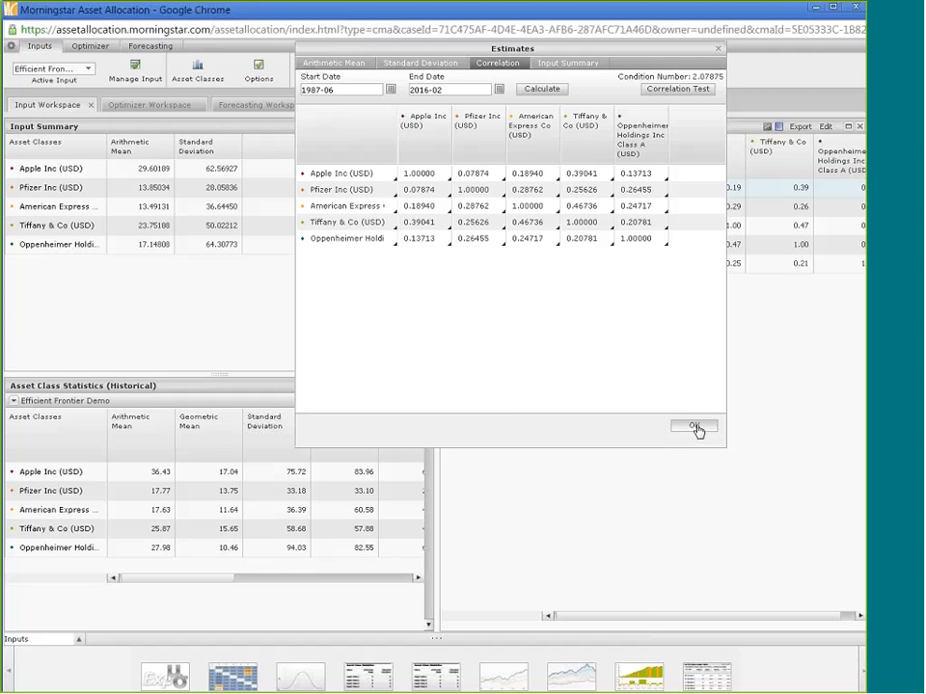
click(668, 414)
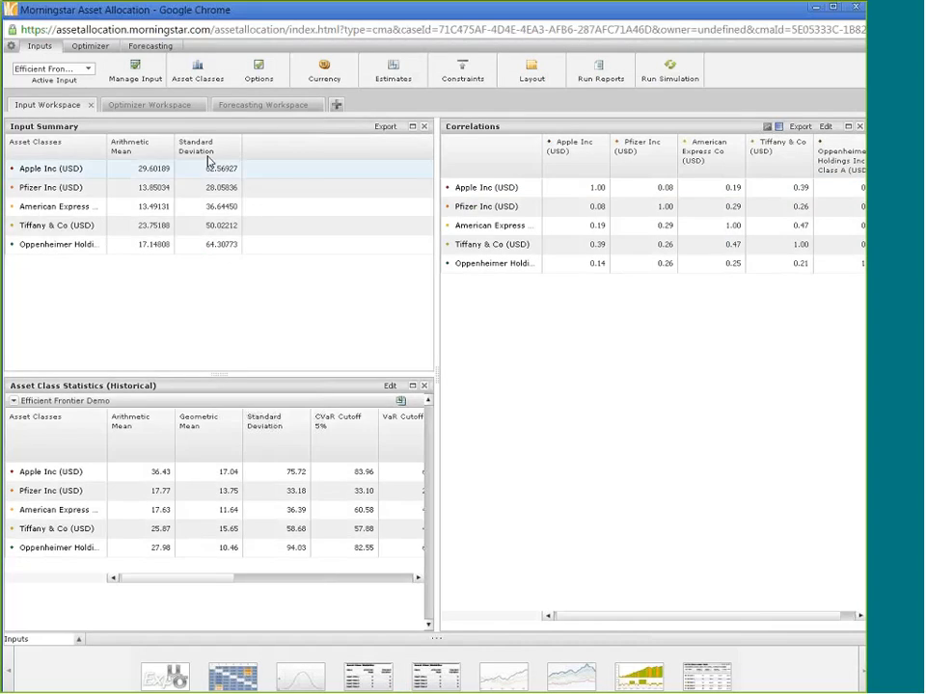
- Show the efficient frontier in the Optimizer Workspace and run the simulation for it
click(149, 108)
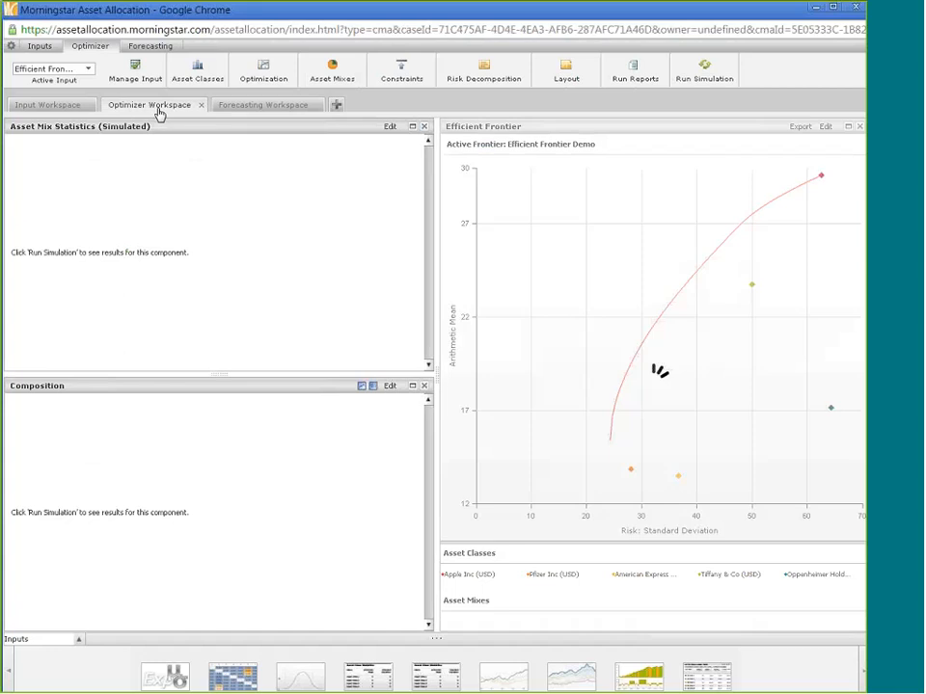
click(707, 68)
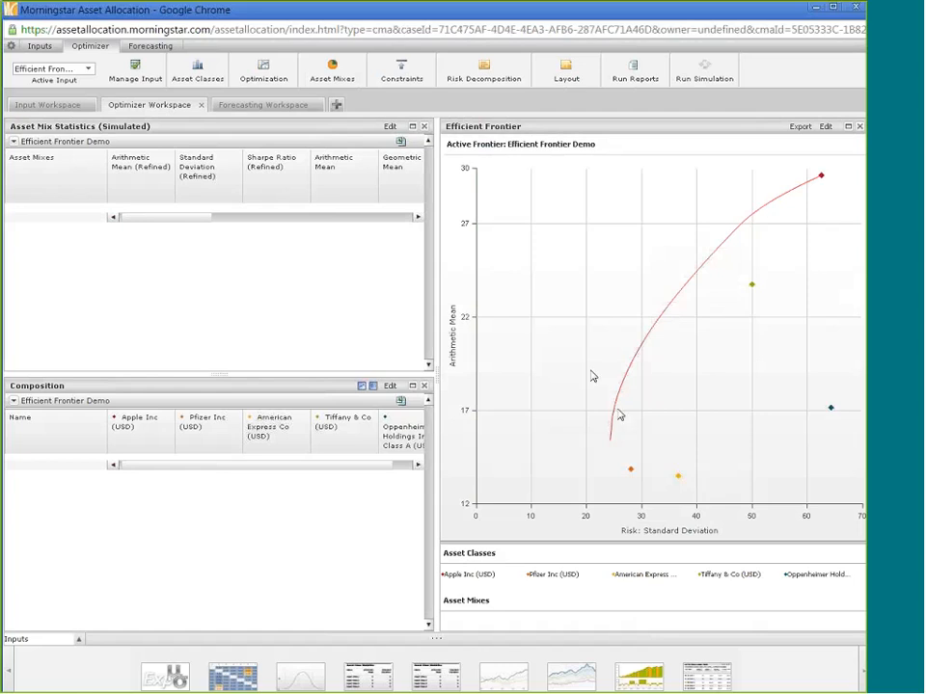
- Explore the points along the efficient frontier curve and add the Position 31 portfolio as an asset mix
mouse_move(620, 409)
drag(620, 409, 161, 147)
mouse_move(771, 214)
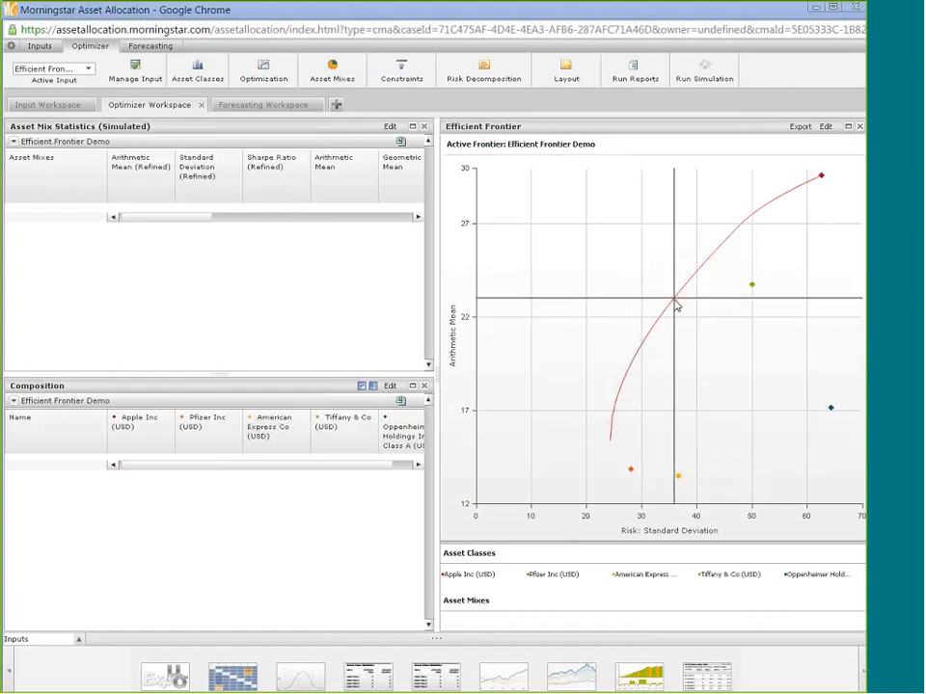
mouse_move(673, 304)
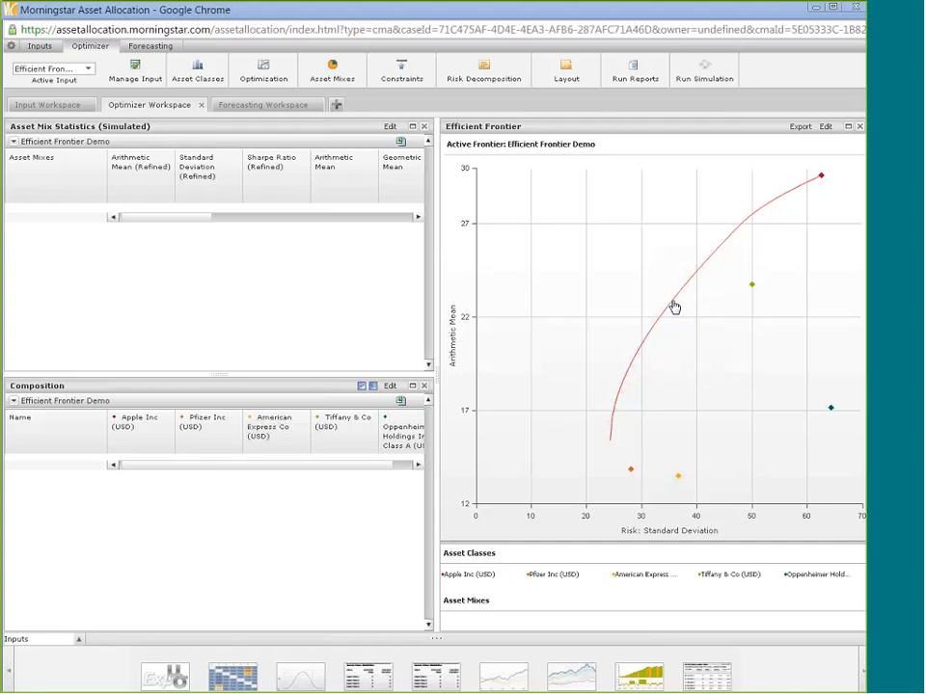
mouse_move(696, 275)
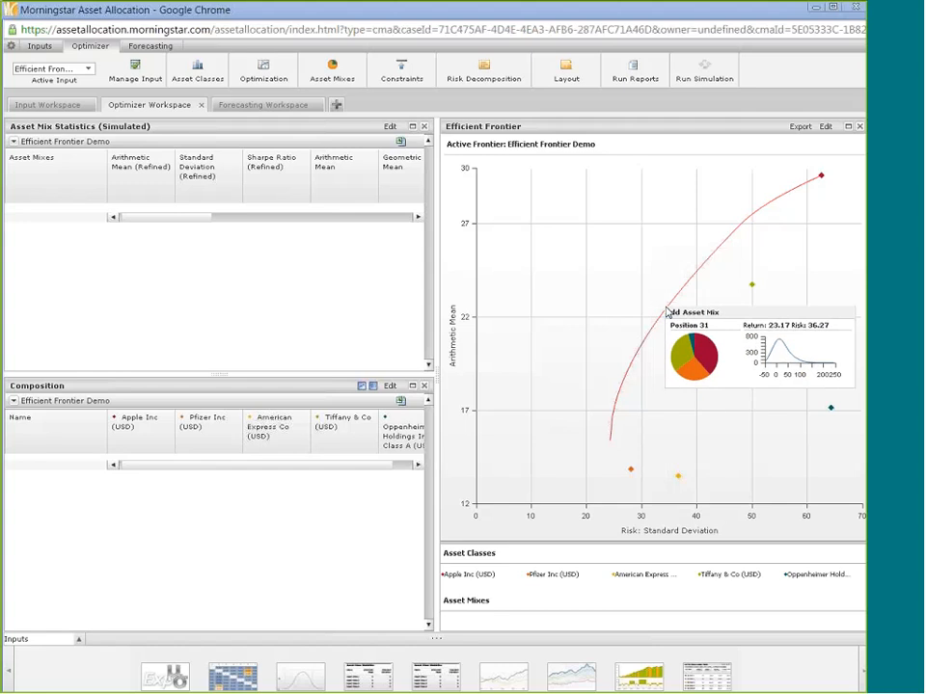
click(669, 314)
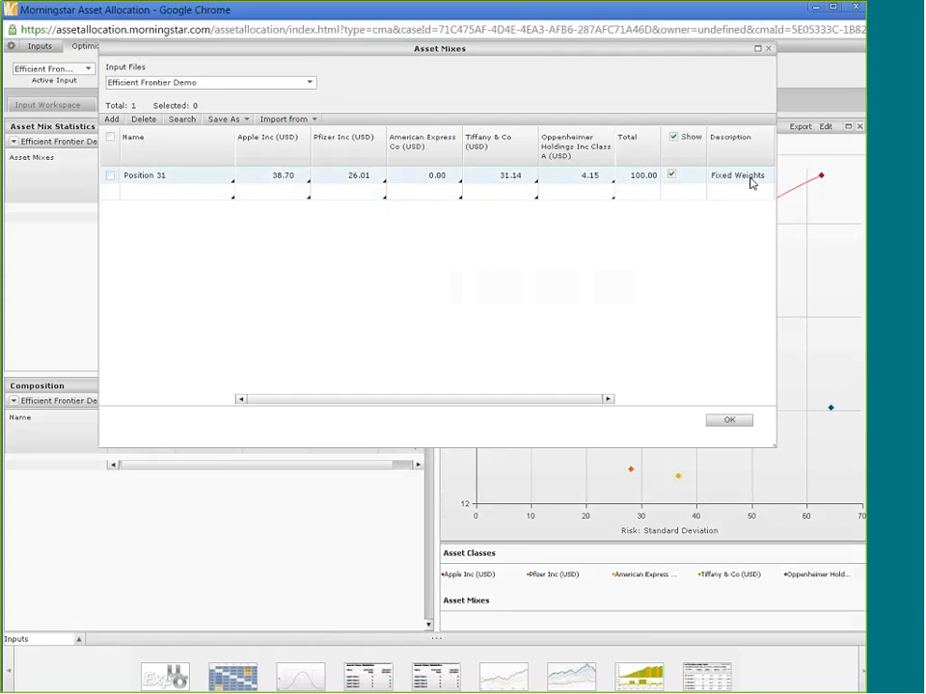
click(724, 422)
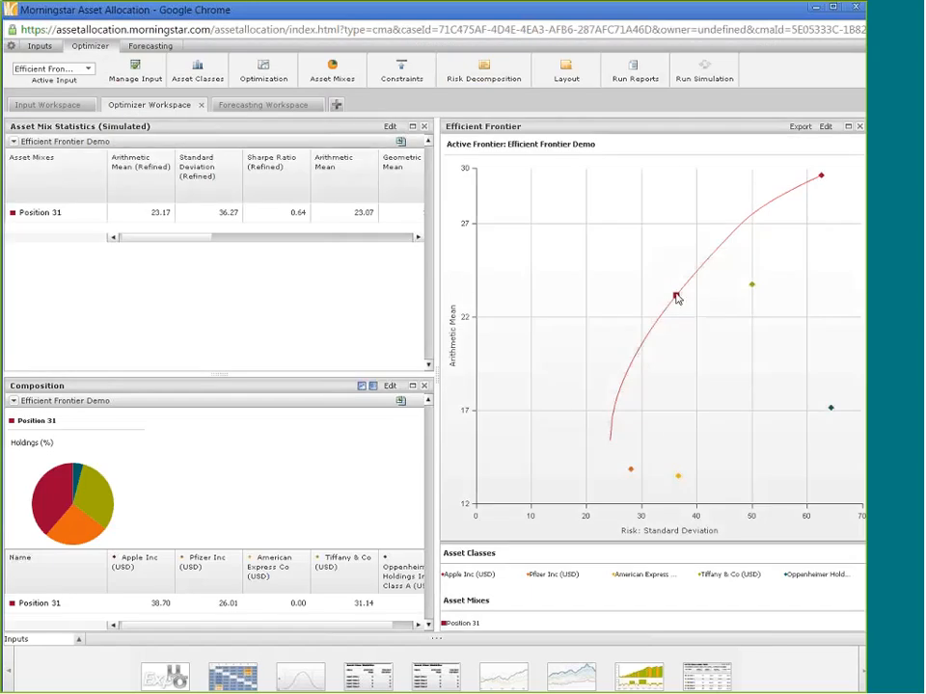
mouse_move(678, 301)
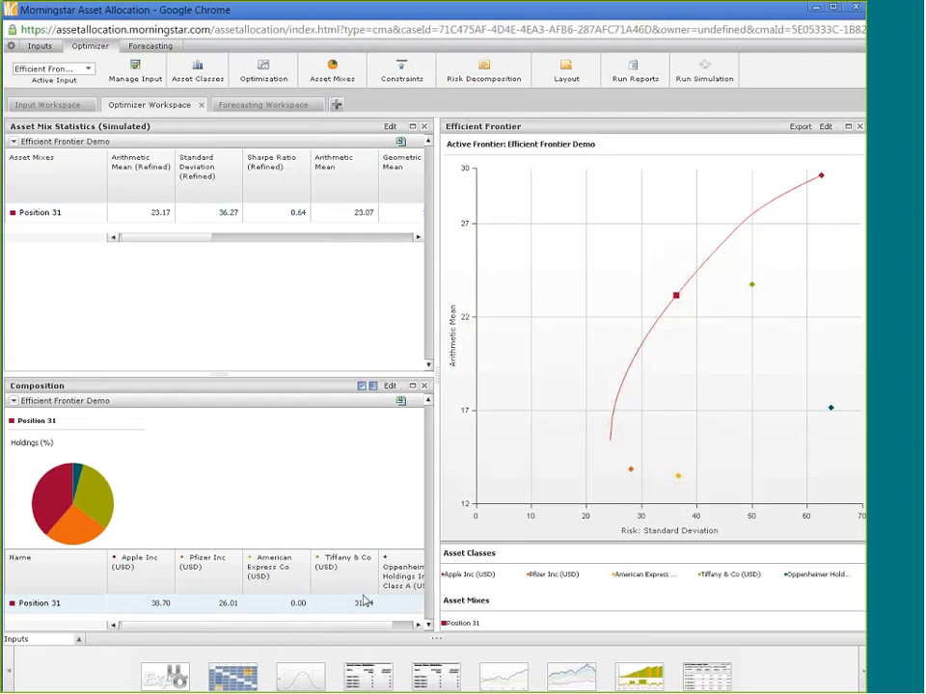
- Try to add a custom asset mix named Test Asset Mix, leaving all its stock weights at 0.00
click(825, 128)
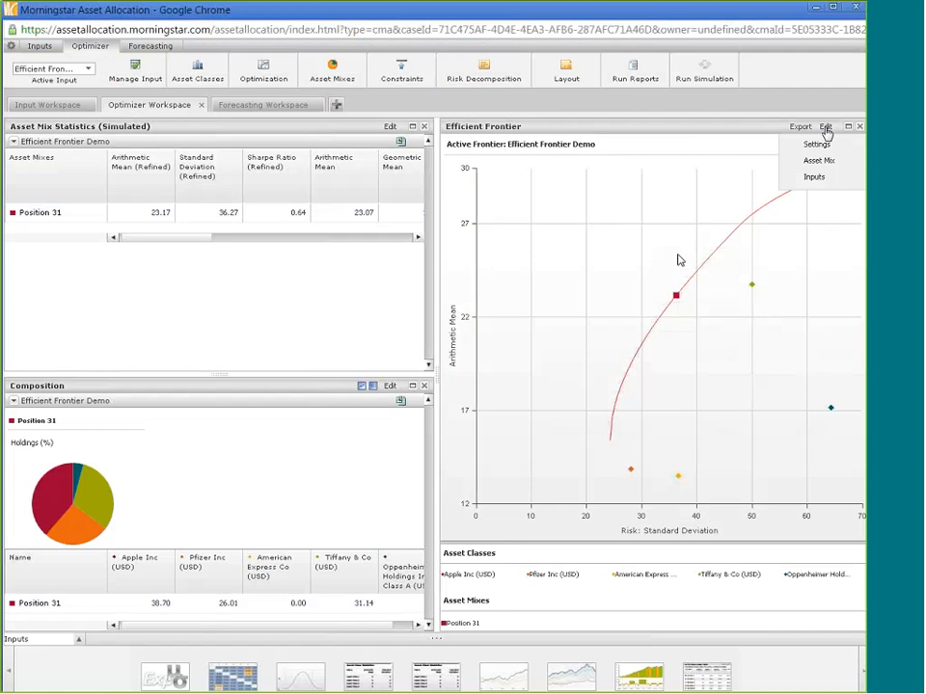
click(826, 164)
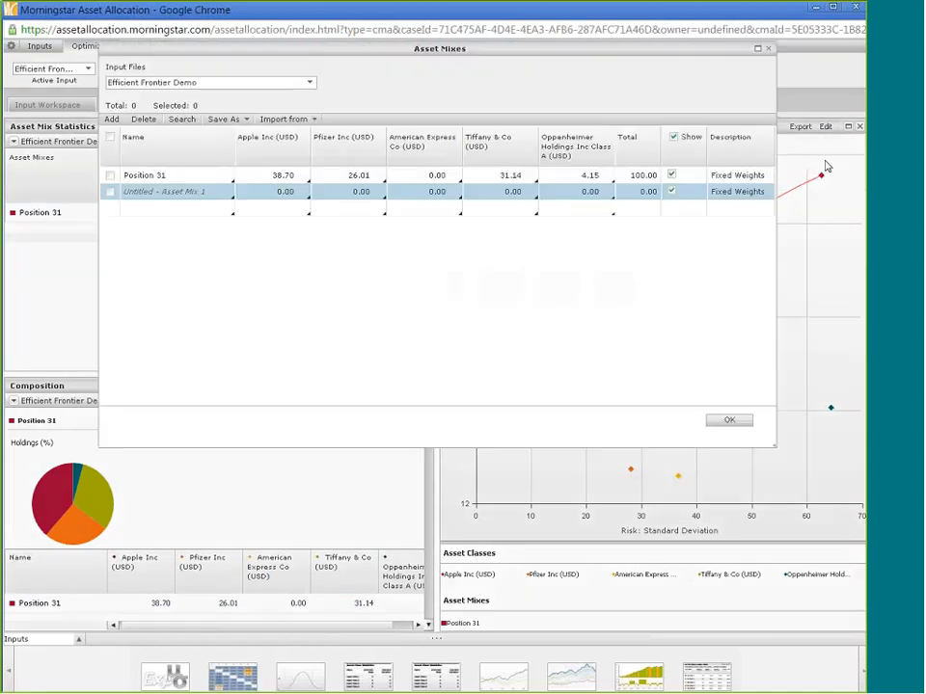
click(202, 191)
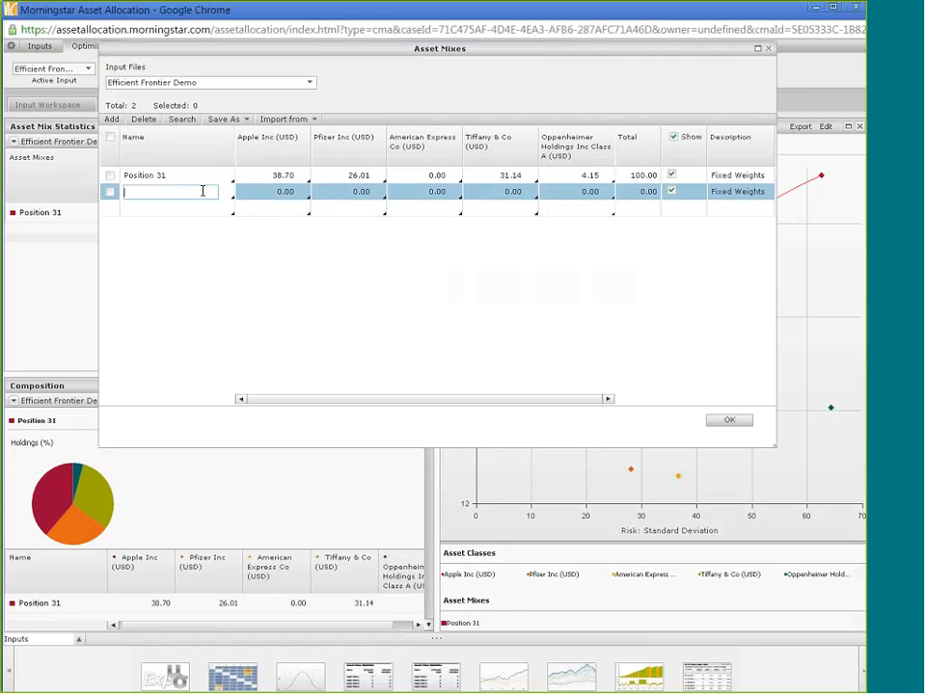
text(Test Asset Mix)
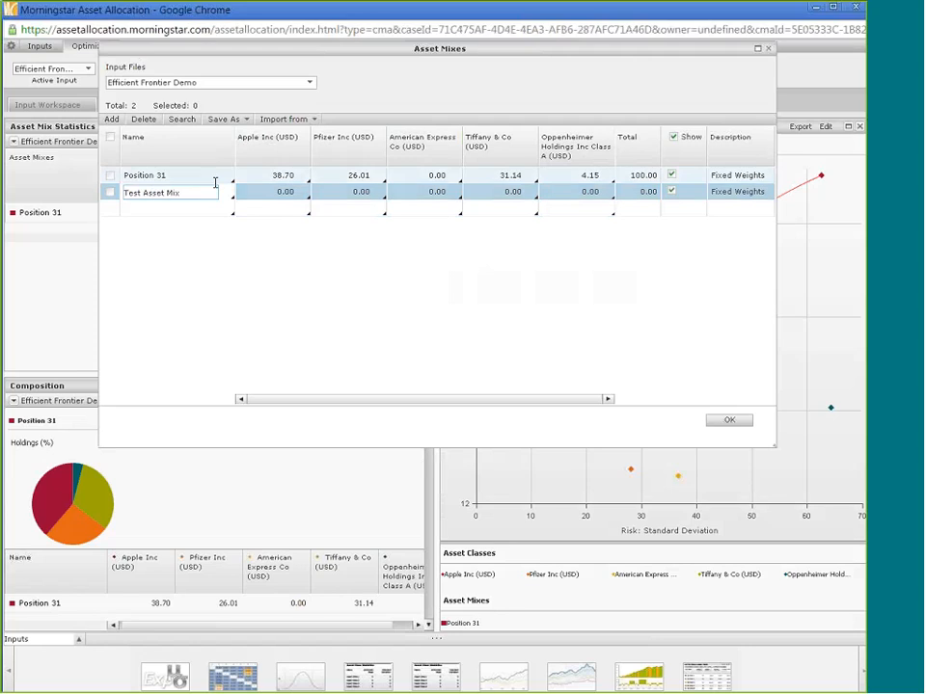
click(302, 191)
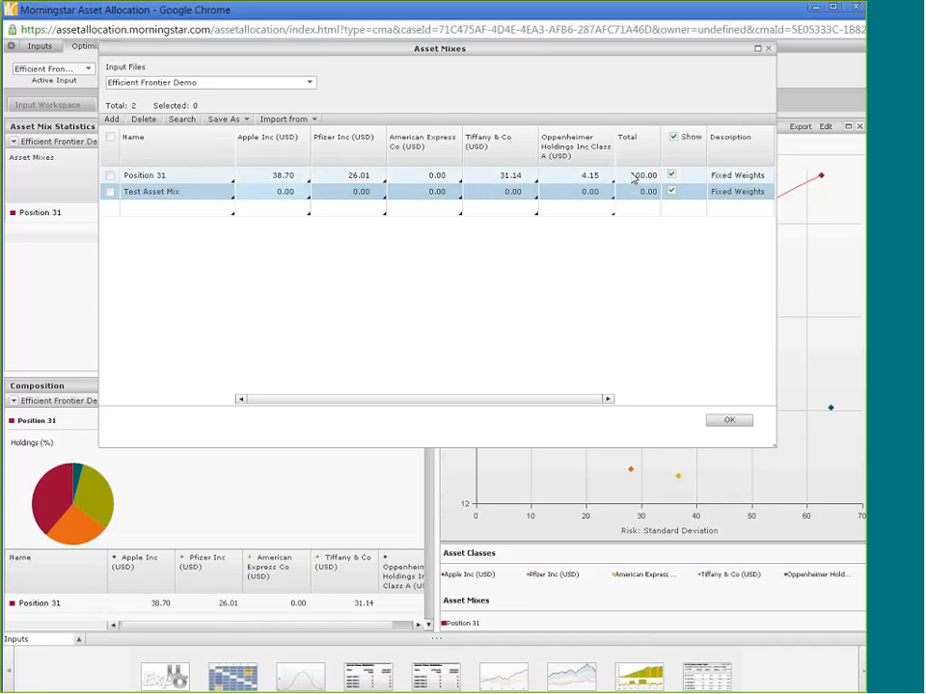
click(726, 422)
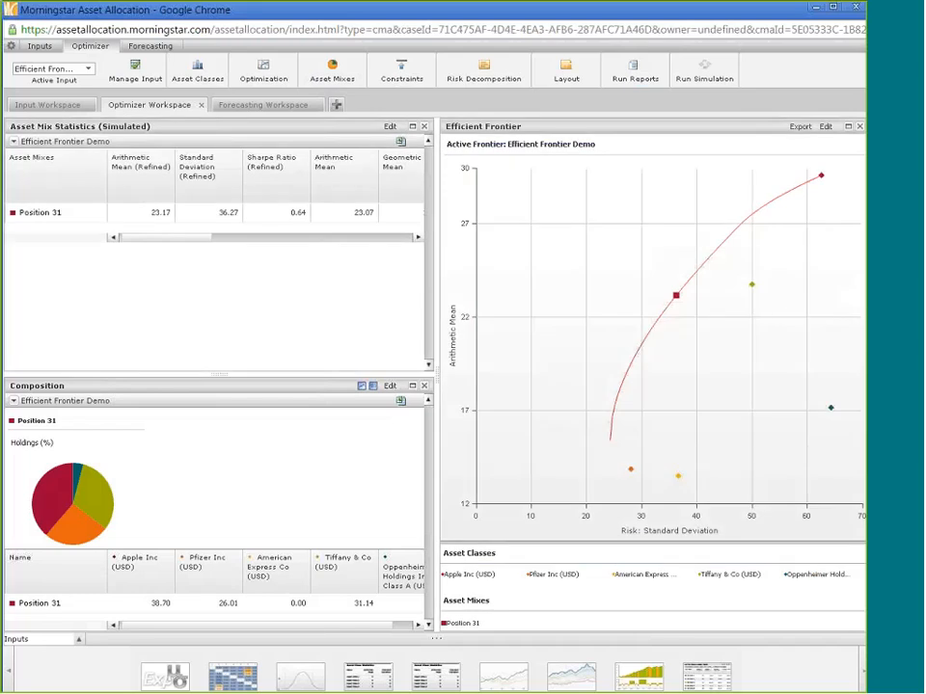
- Add the frontier's Position 49 portfolio as an asset mix and check both mixes' projections in the Forecasting Workspace, ending back in the Optimizer Workspace
click(716, 260)
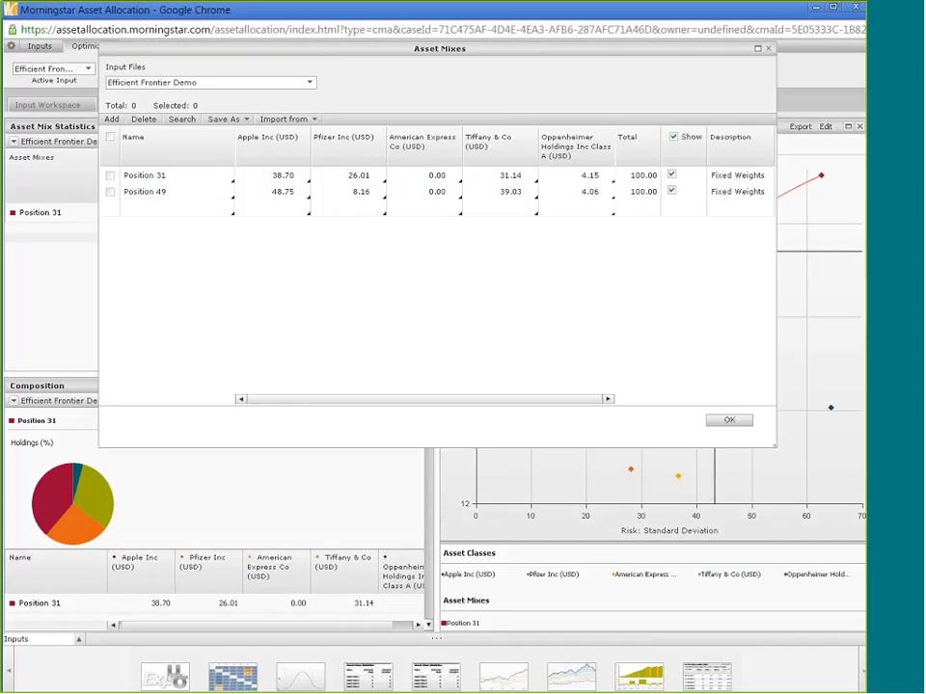
click(723, 422)
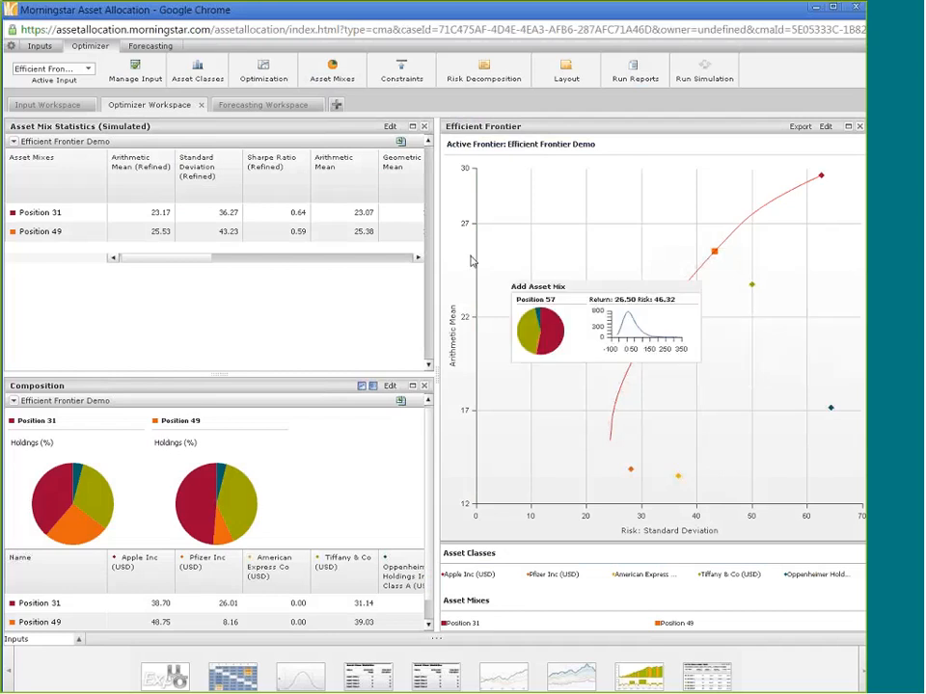
click(254, 112)
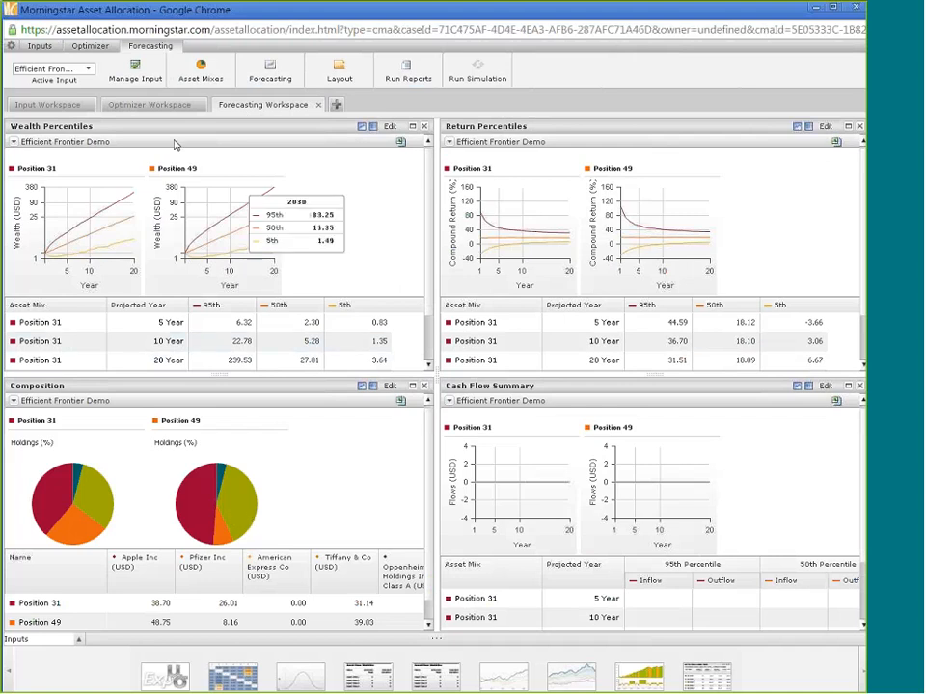
click(145, 105)
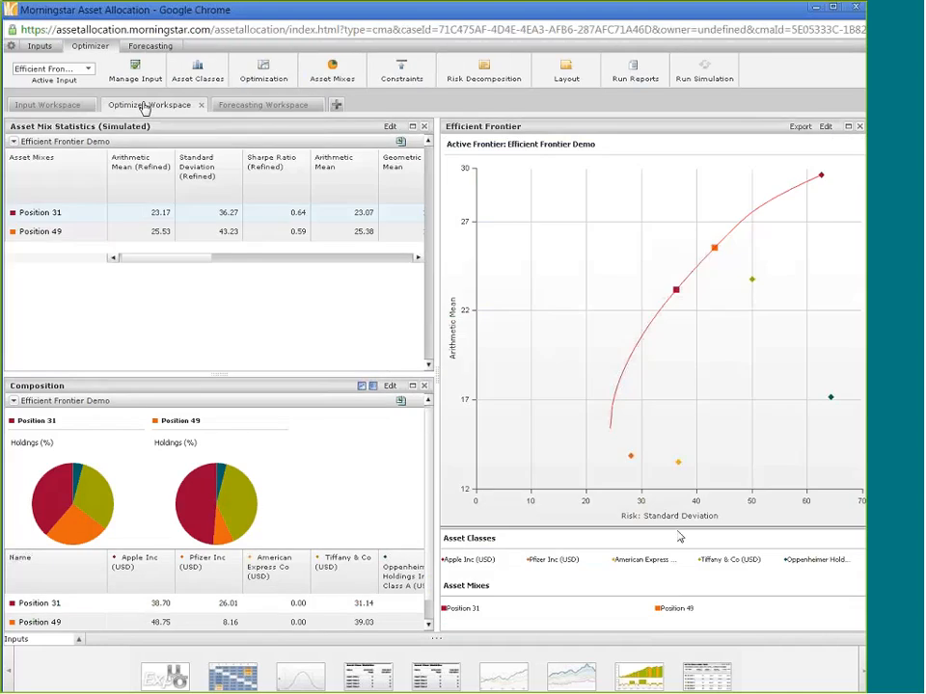